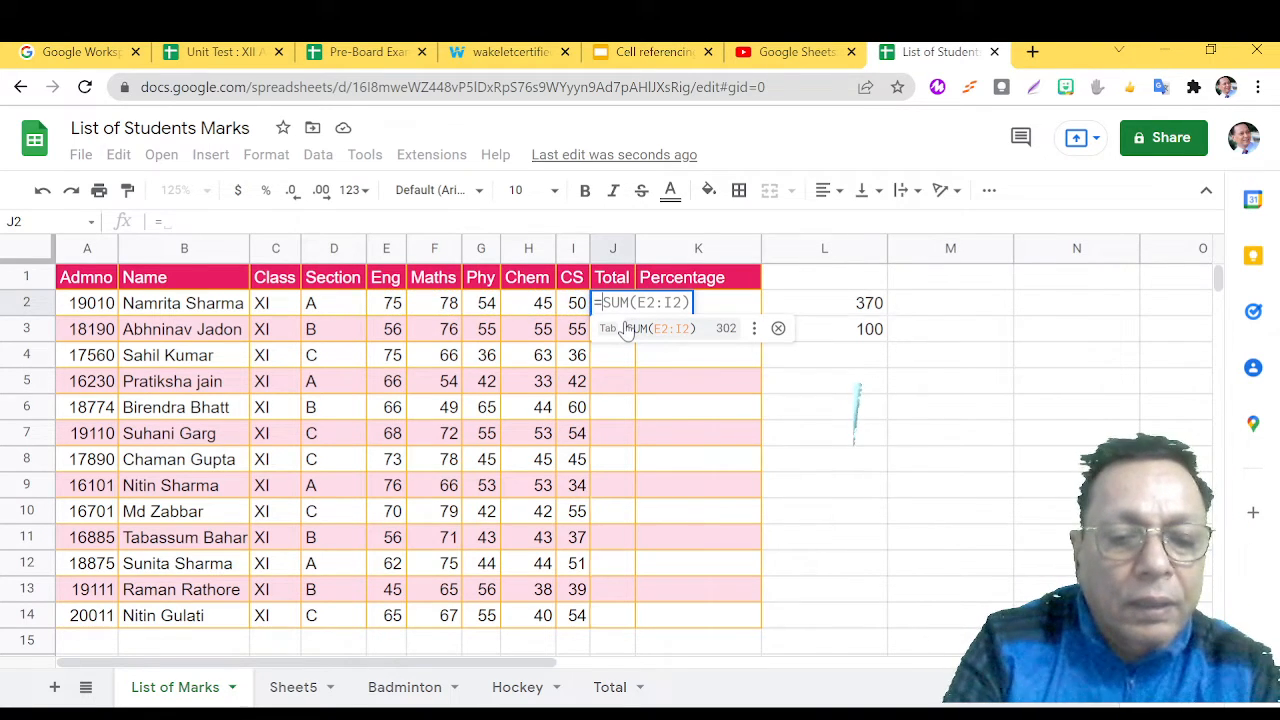
Enter the formula =SUM(F2:I2) in Total cell J2, replacing the suggested range.
{"action": "left_click", "coordinate": [625, 330]}
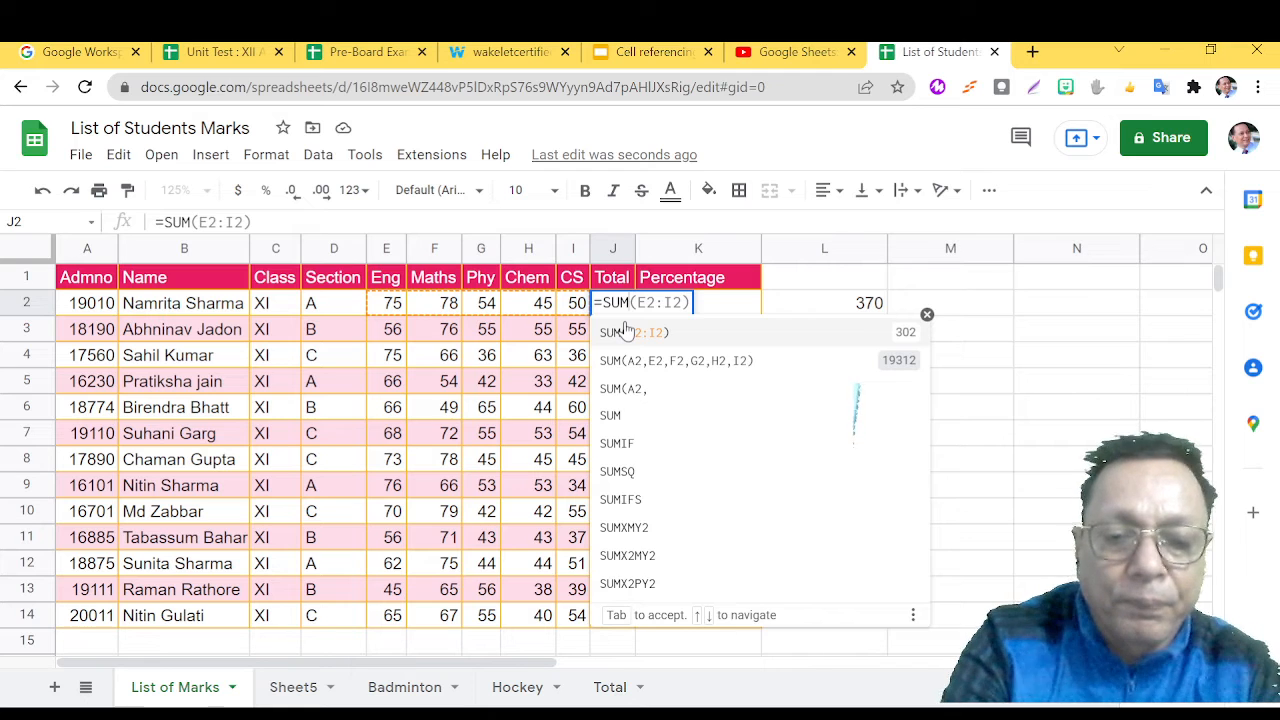
{"action": "key", "text": "BackSpace"}
{"action": "key", "text": "BackSpace"}
{"action": "key", "text": "BackSpace"}
{"action": "key", "text": "BackSpace"}
{"action": "key", "text": "BackSpace"}
{"action": "key", "text": "BackSpace"}
{"action": "type", "text": "F2"}
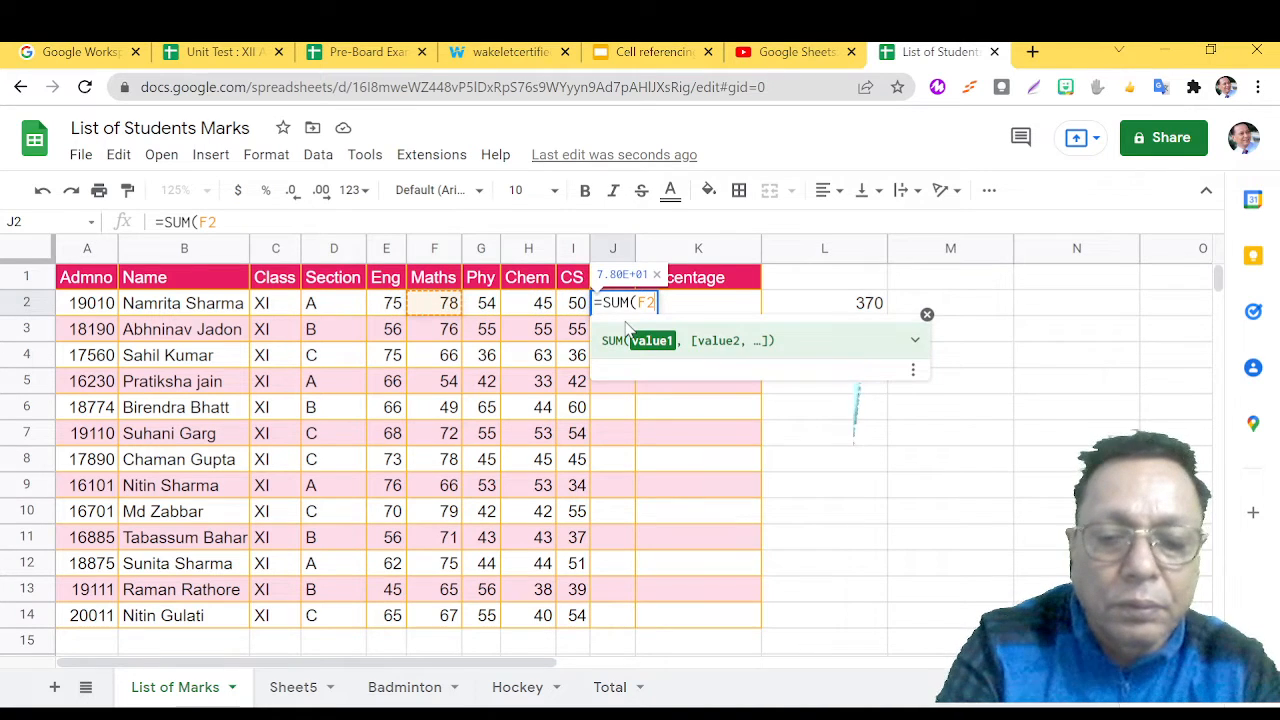
{"action": "type", "text": ":i2"}
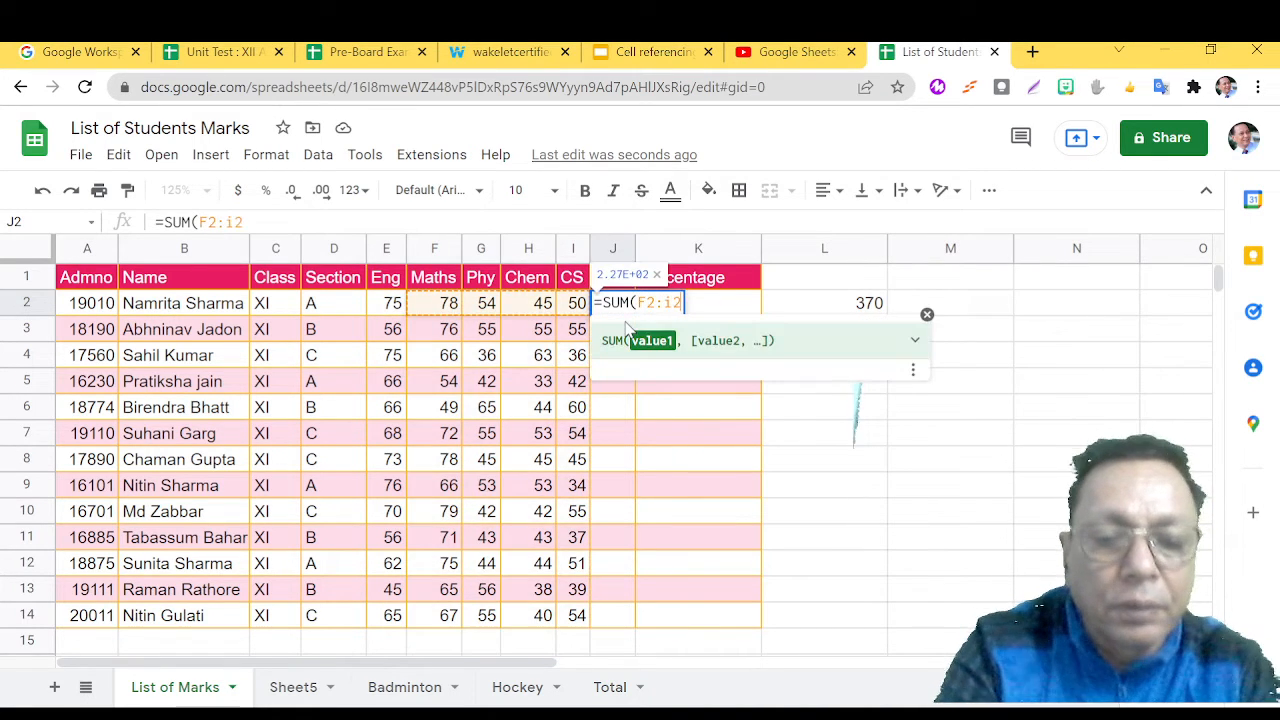
{"action": "type", "text": ")"}
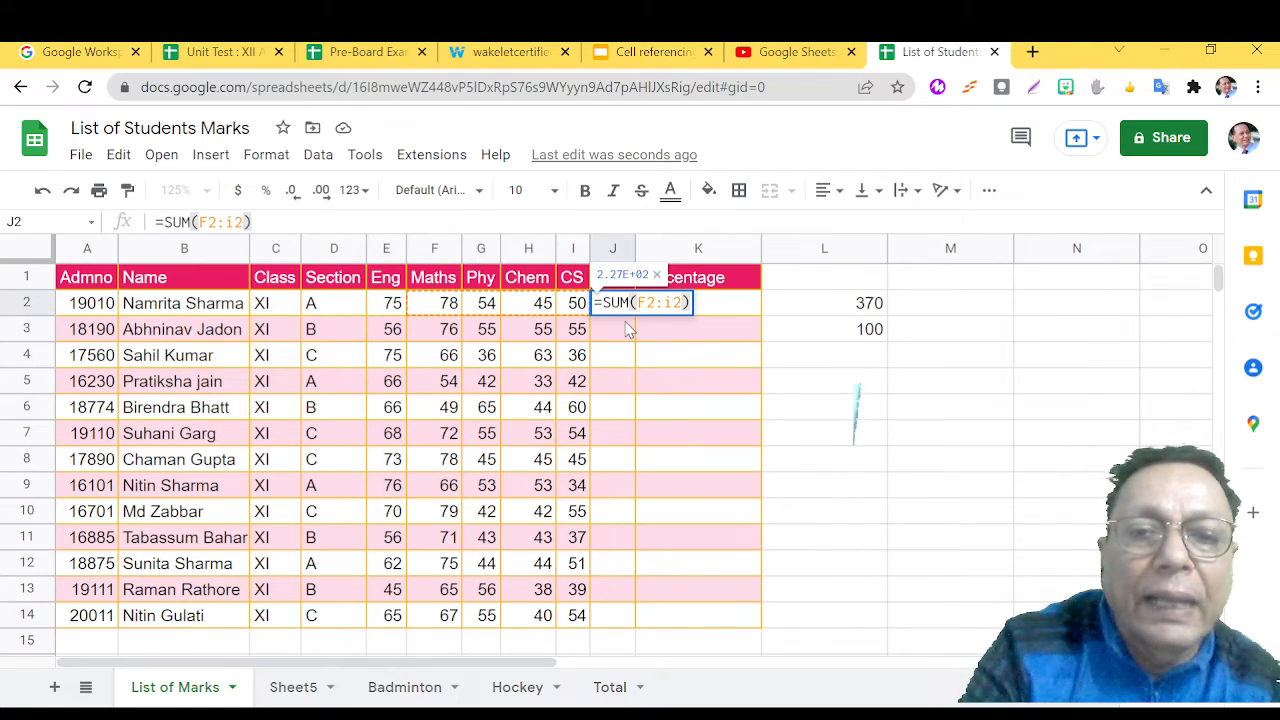
{"action": "key", "text": "Return"}
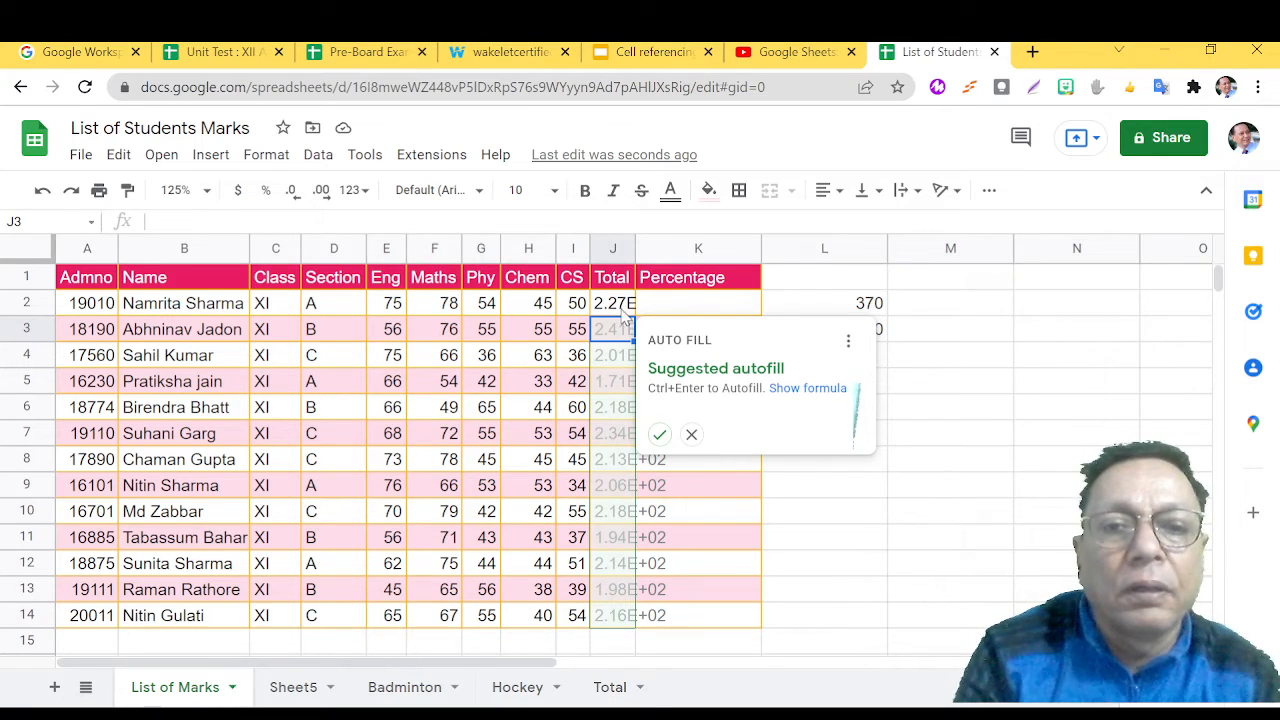
Apply the custom number format 0 to the Total cells J2:J14.
{"action": "left_click", "coordinate": [621, 312]}
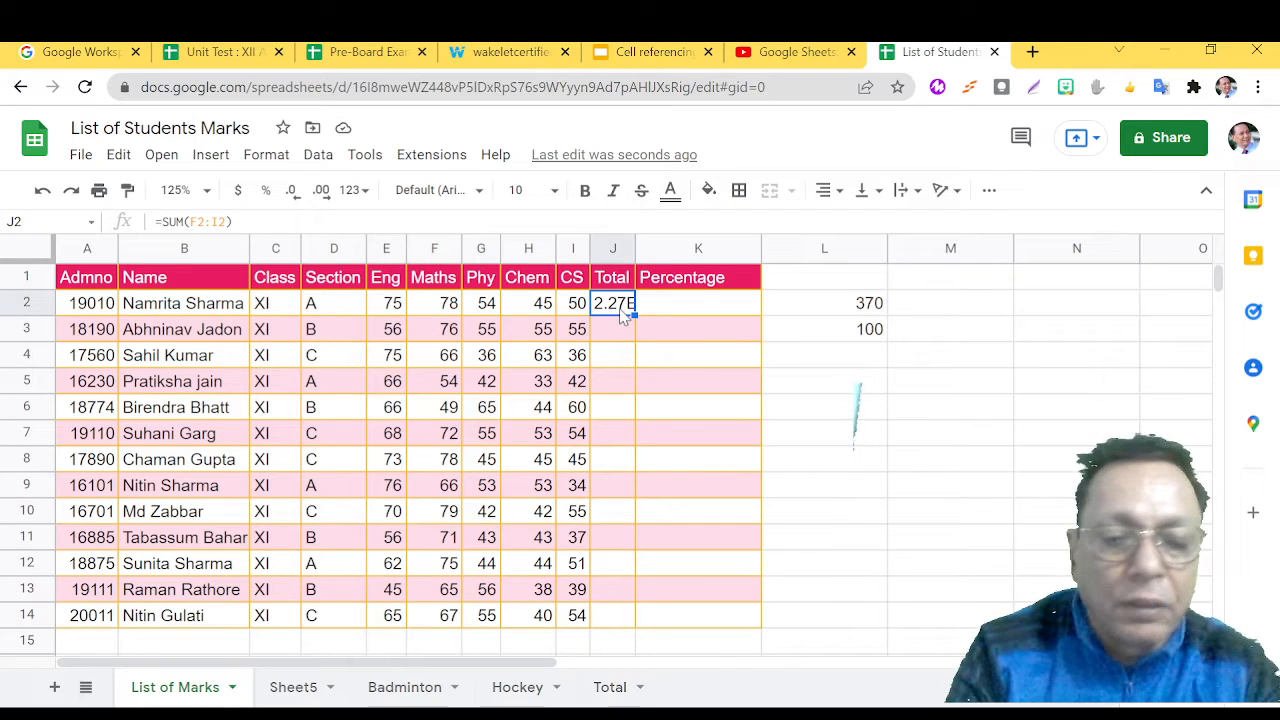
{"action": "key", "text": "shift+Down"}
{"action": "key", "text": "shift+Down"}
{"action": "key", "text": "shift+Down"}
{"action": "key", "text": "shift+Down"}
{"action": "key", "text": "shift+Down"}
{"action": "key", "text": "shift+Down"}
{"action": "key", "text": "shift+Down"}
{"action": "key", "text": "shift+Down"}
{"action": "key", "text": "shift+Down"}
{"action": "key", "text": "shift+Down"}
{"action": "key", "text": "shift+Down"}
{"action": "key", "text": "shift+Down"}
{"action": "key", "text": "shift+Down"}
{"action": "key", "text": "shift+Down"}
{"action": "key", "text": "shift+Down"}
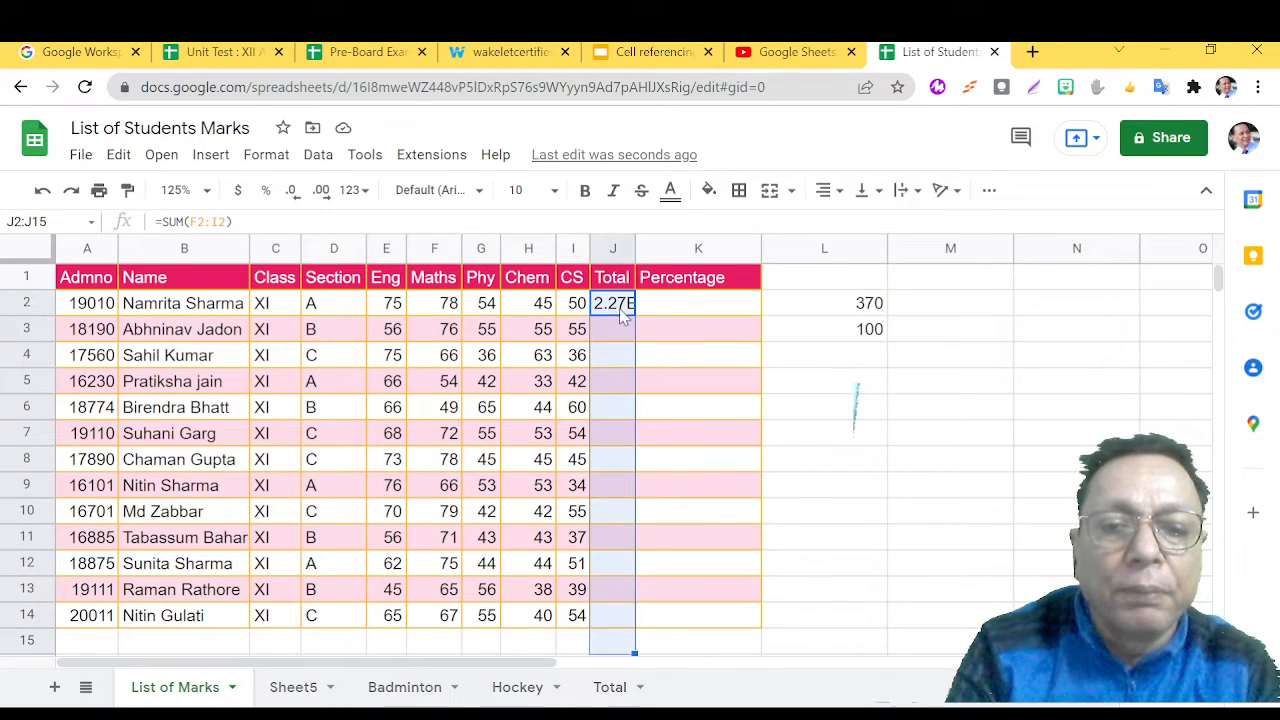
{"action": "key", "text": "shift+Up"}
{"action": "key", "text": "shift+Up"}
{"action": "key", "text": "shift+Up"}
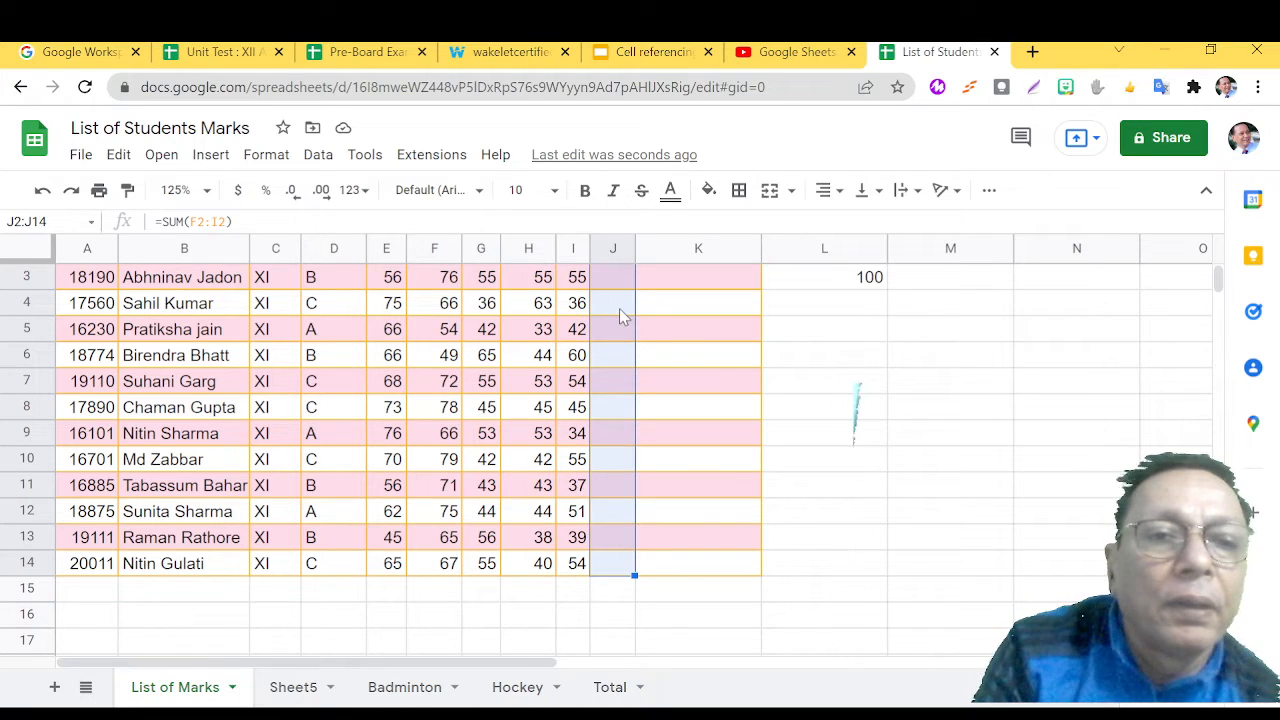
{"action": "left_click", "coordinate": [268, 160]}
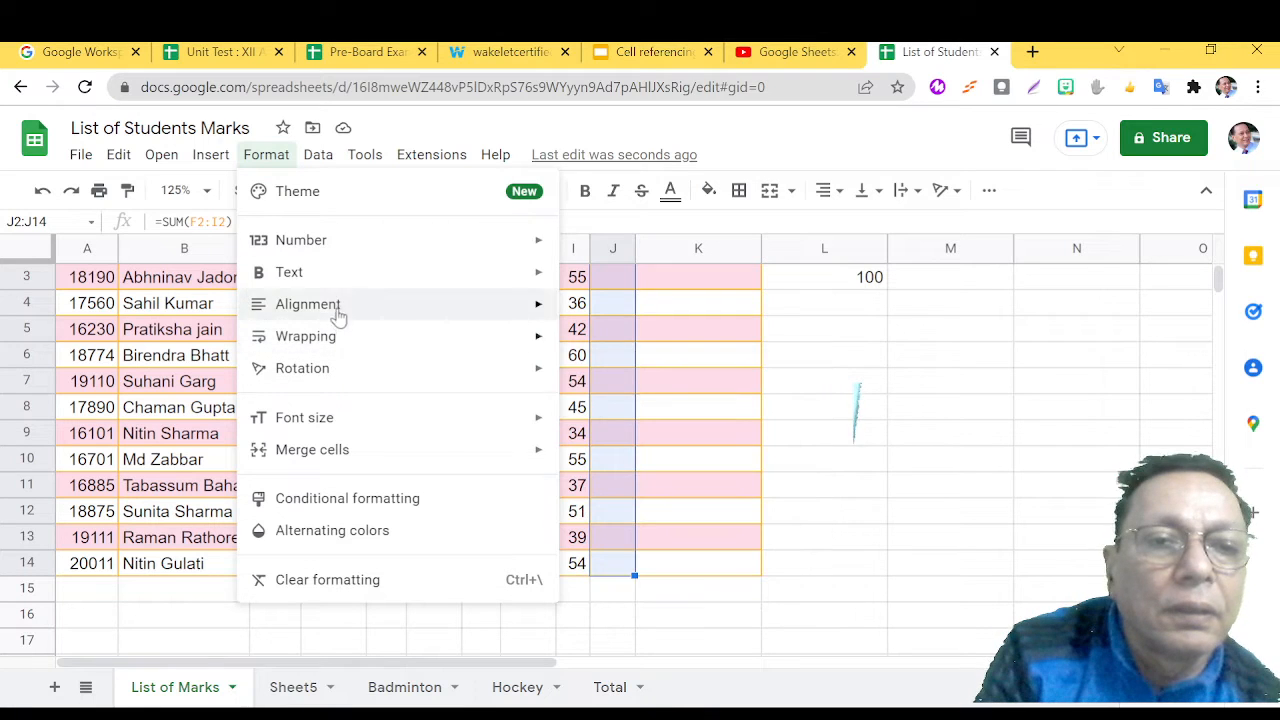
{"action": "mouse_move", "coordinate": [340, 250]}
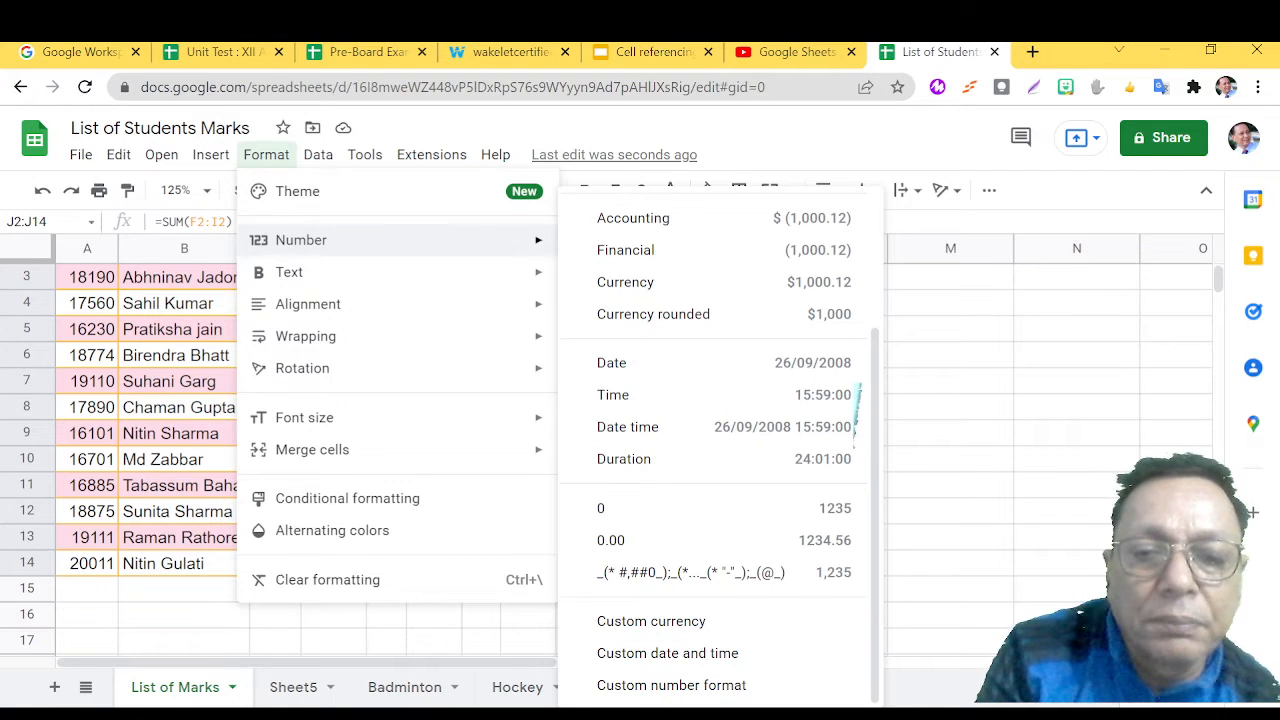
{"action": "left_click", "coordinate": [671, 685]}
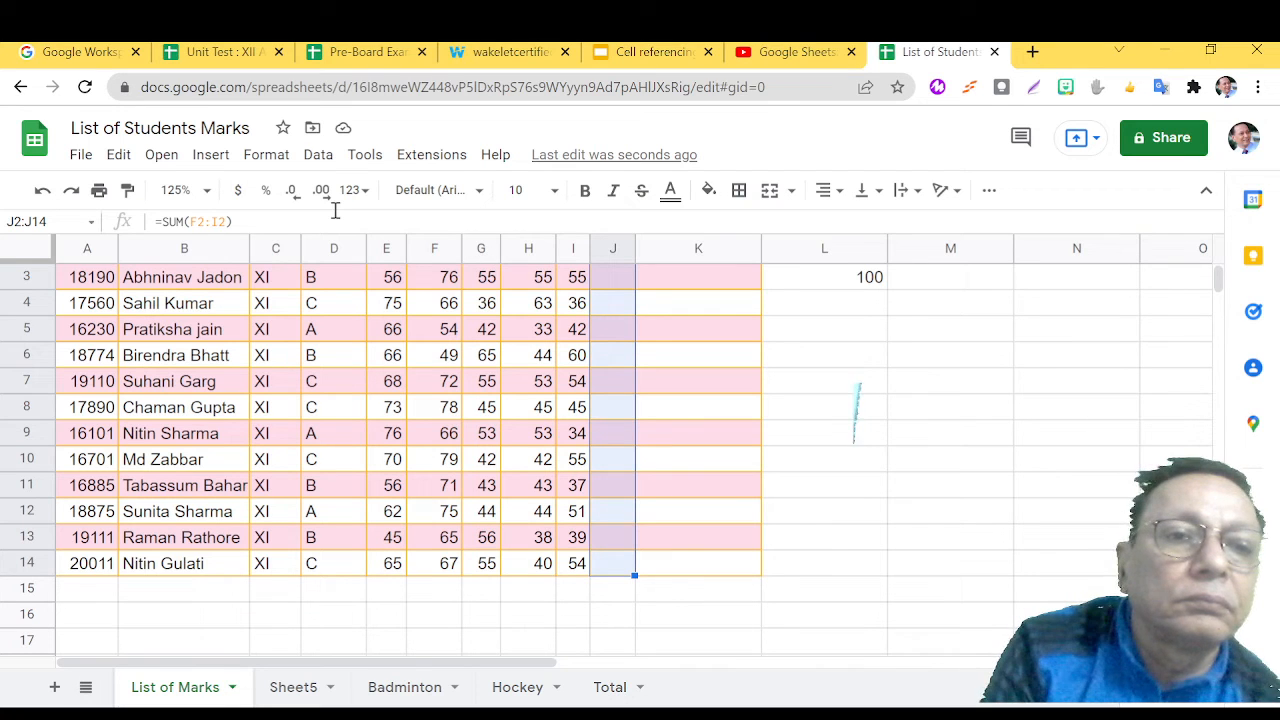
{"action": "left_click", "coordinate": [265, 155]}
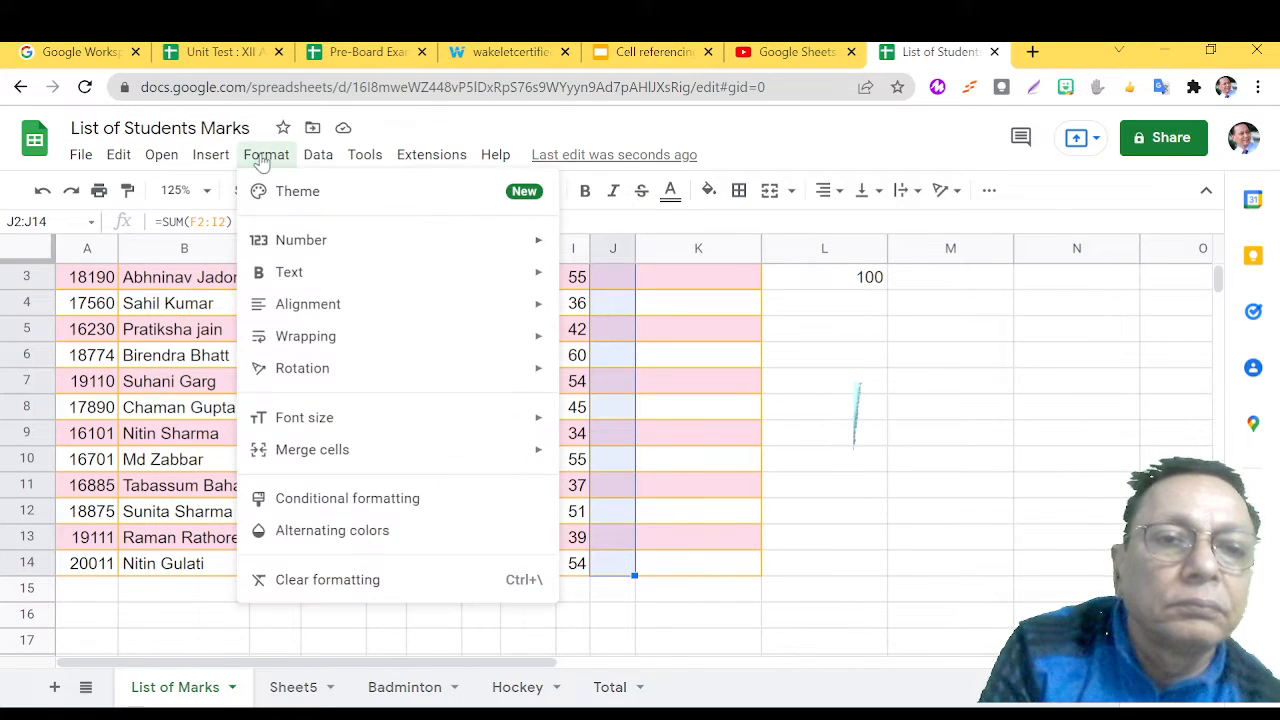
{"action": "mouse_move", "coordinate": [329, 249]}
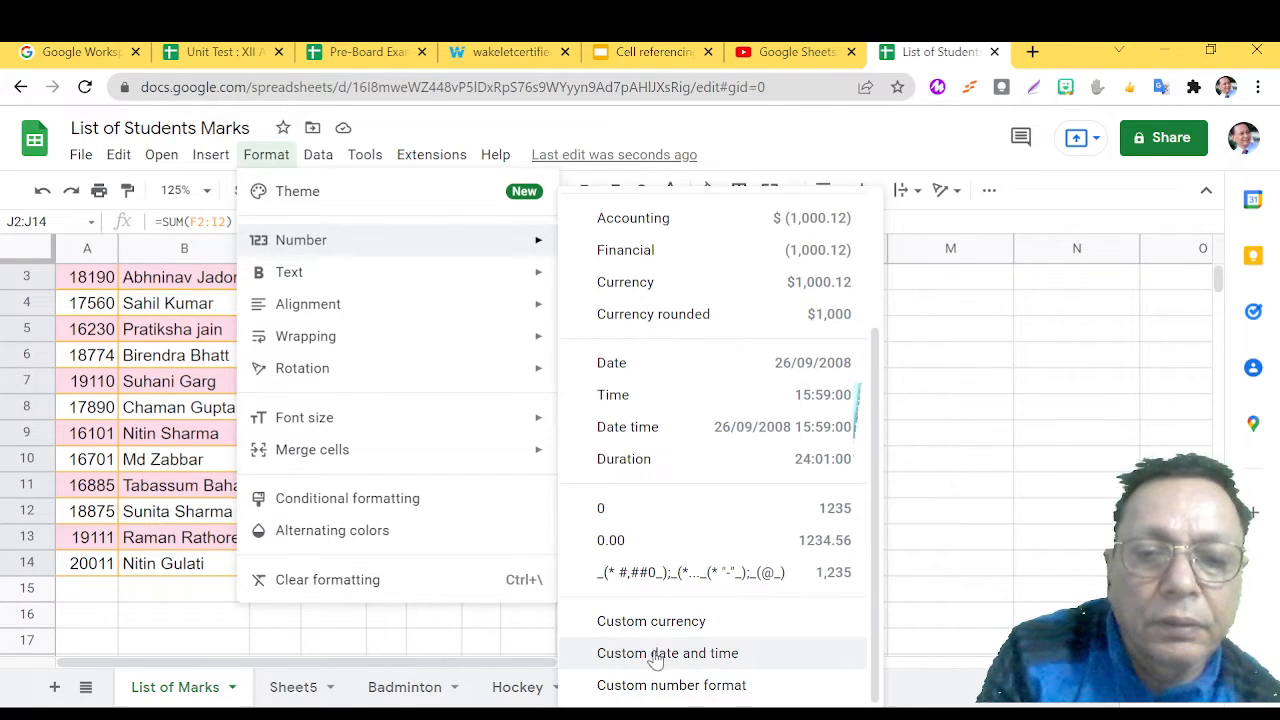
{"action": "left_click", "coordinate": [652, 685]}
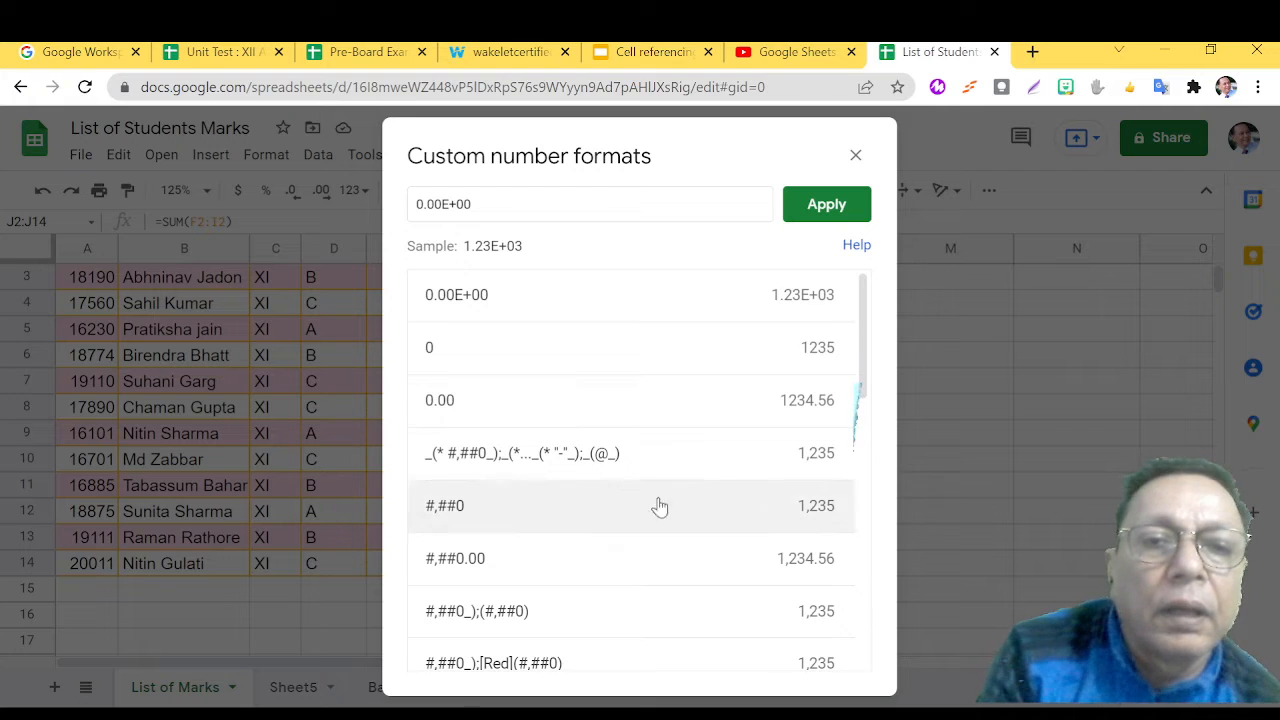
{"action": "left_click", "coordinate": [826, 352]}
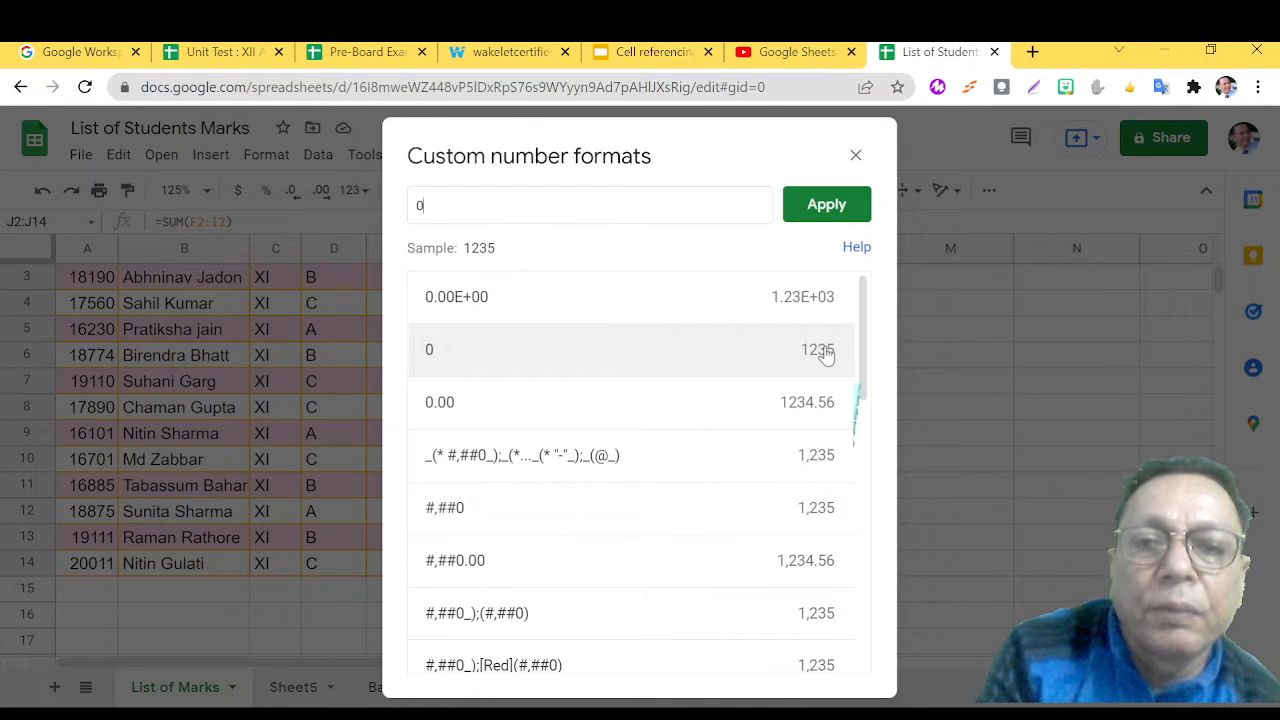
{"action": "left_click", "coordinate": [826, 205]}
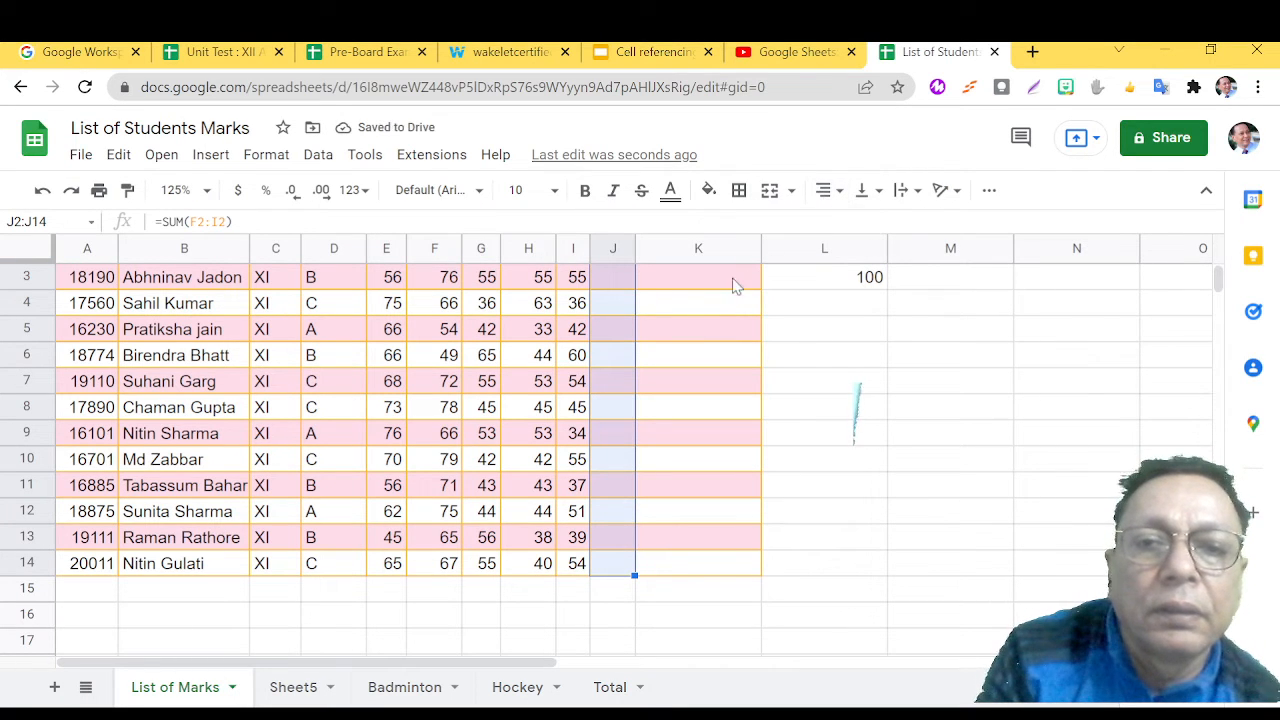
{"action": "key", "text": "Up"}
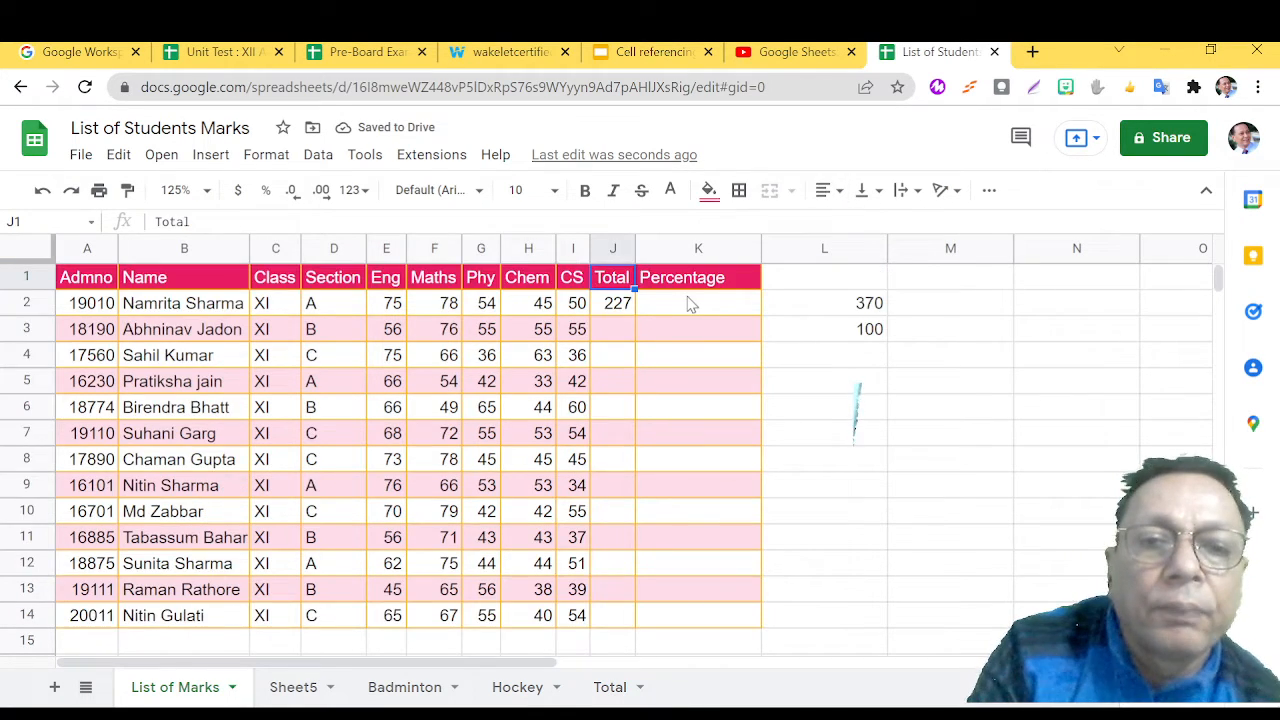
Fill the Total formula from J2 down through J14 and compare the formulas in J2 and J3.
{"action": "left_click", "coordinate": [617, 310]}
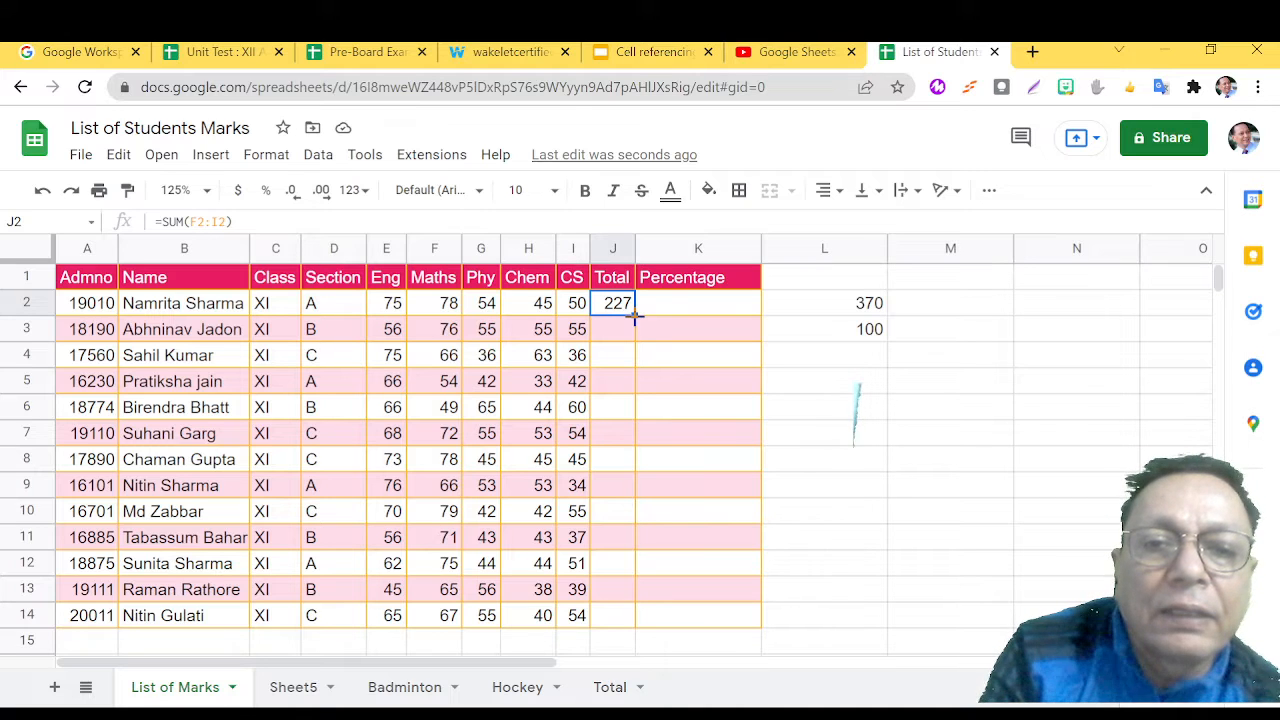
{"action": "left_click_drag", "start_coordinate": [634, 316], "coordinate": [632, 623]}
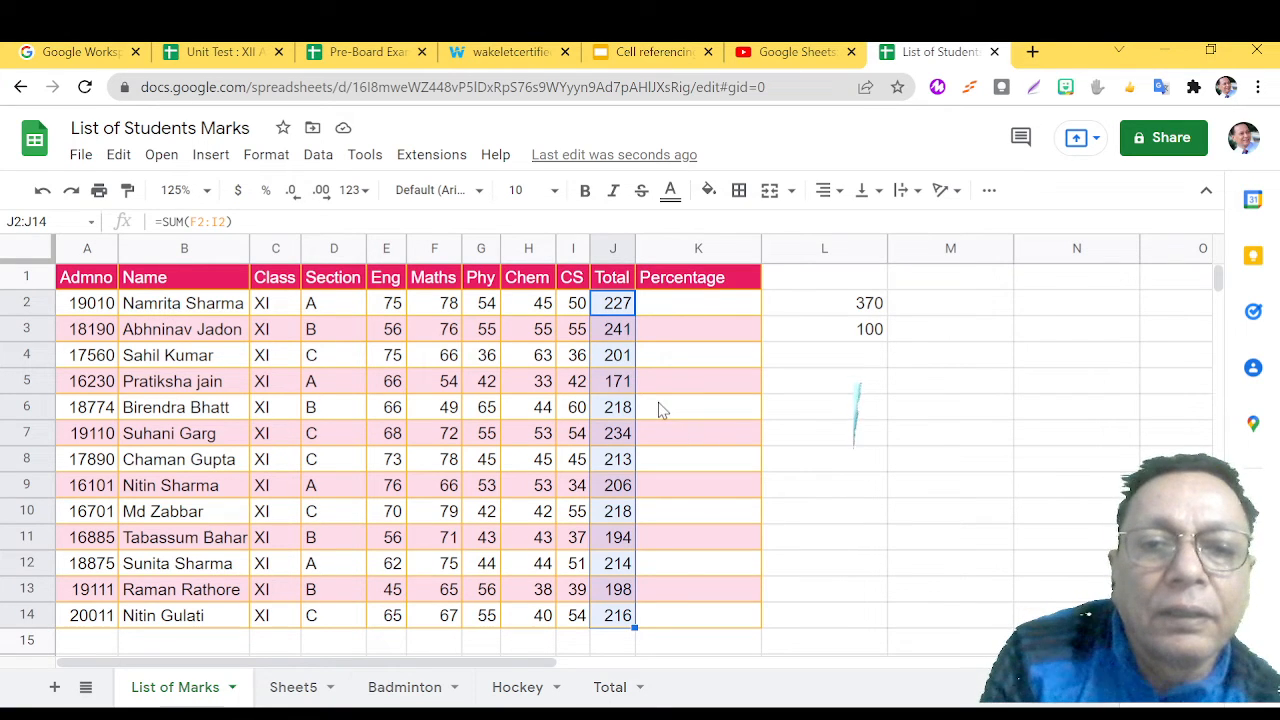
{"action": "left_click", "coordinate": [617, 338]}
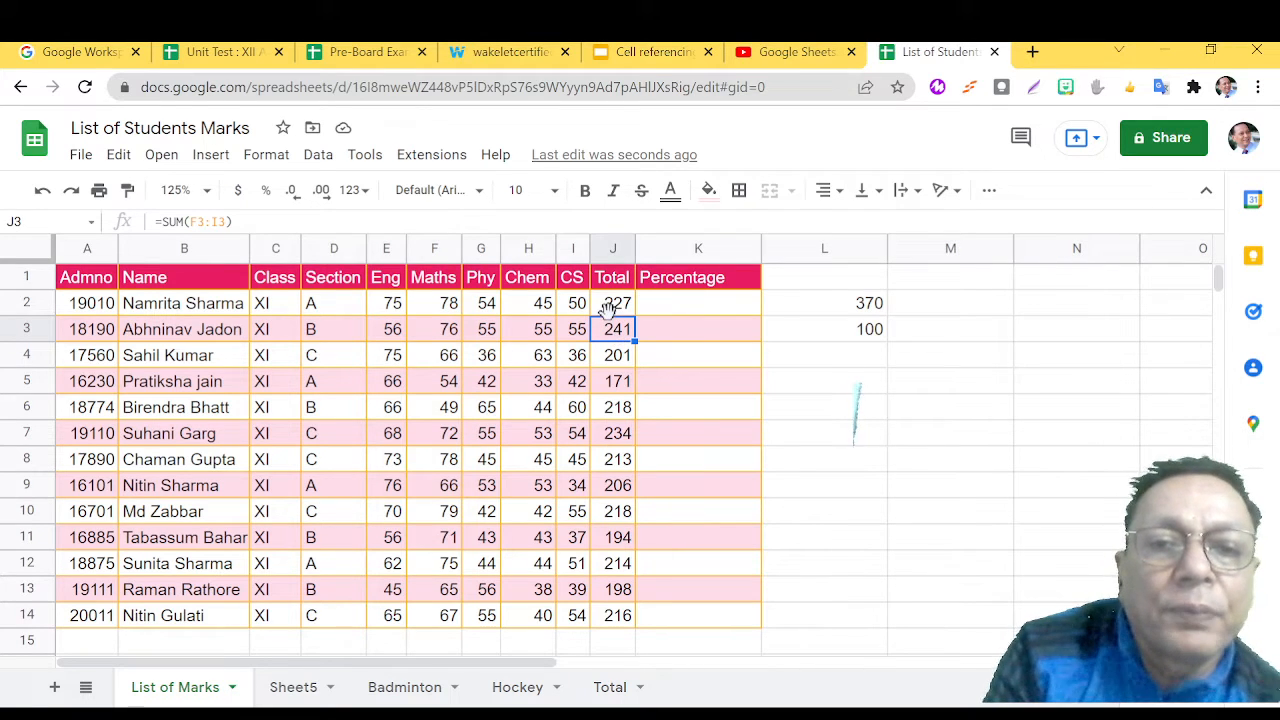
{"action": "left_click", "coordinate": [610, 312]}
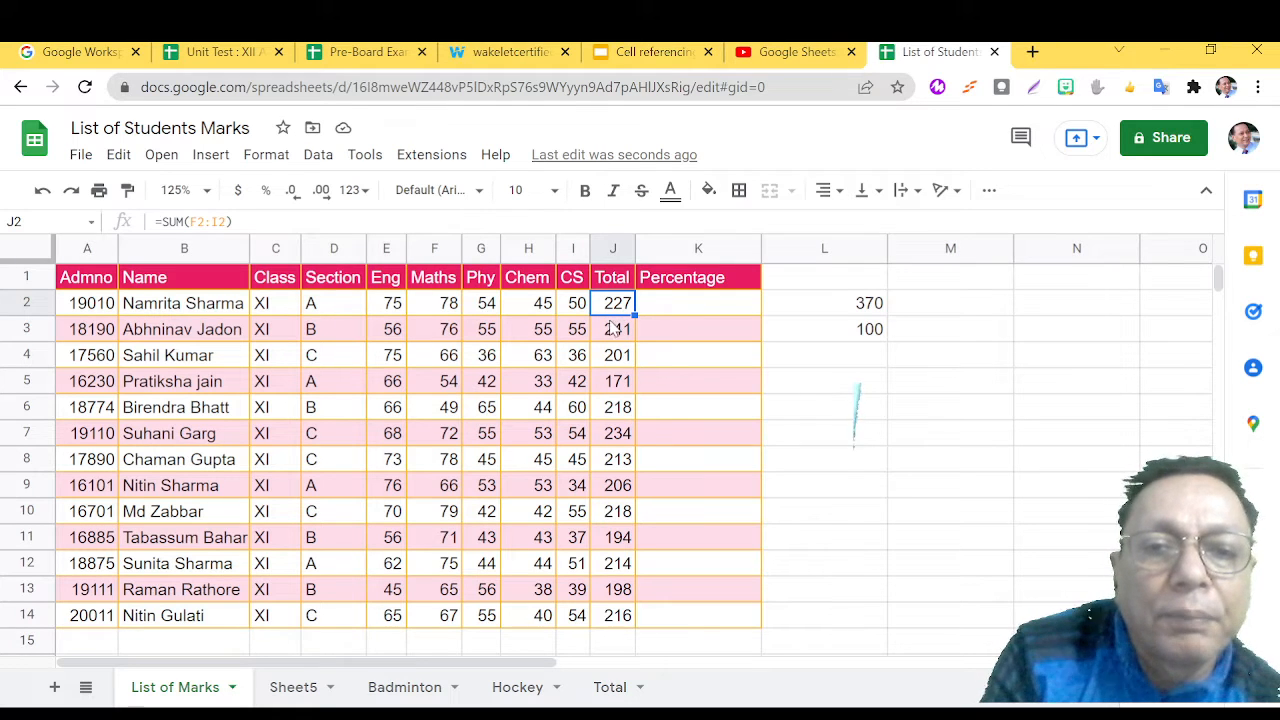
{"action": "left_click", "coordinate": [615, 330]}
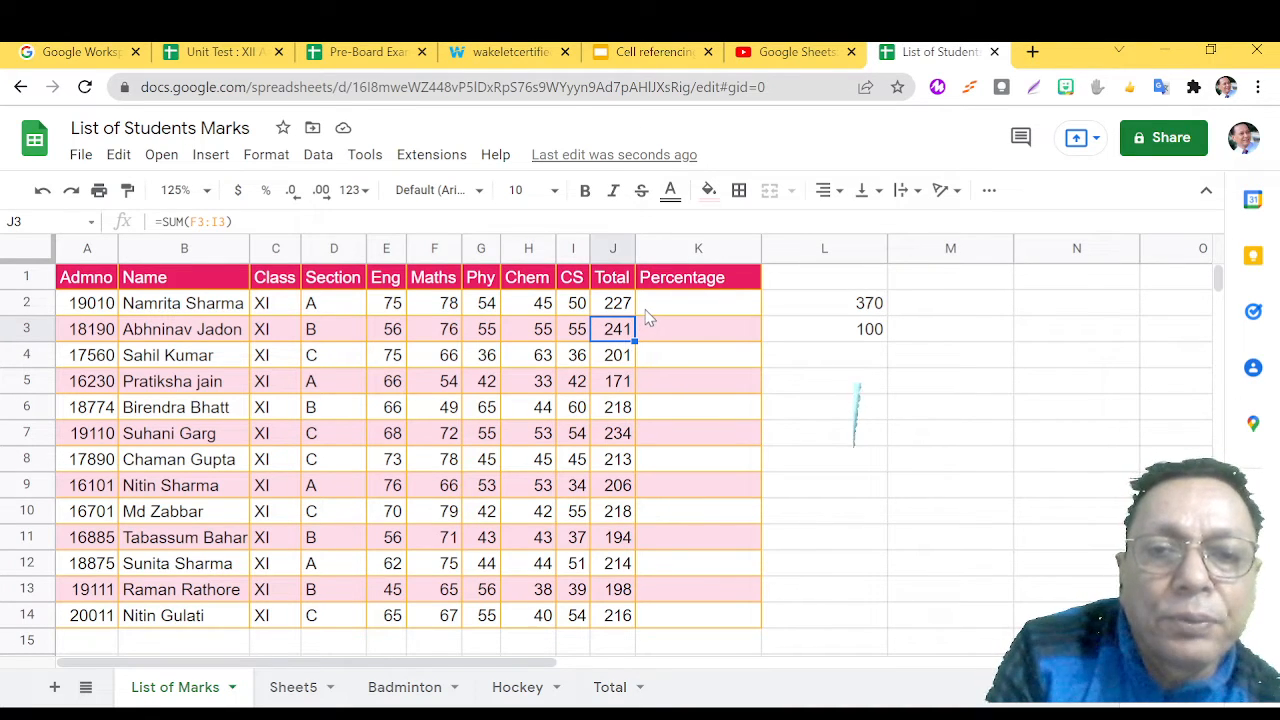
Enter the formula =J2*$L$3/$L$2 in Percentage cell K2, using absolute references for L3 and L2.
{"action": "left_click", "coordinate": [648, 314]}
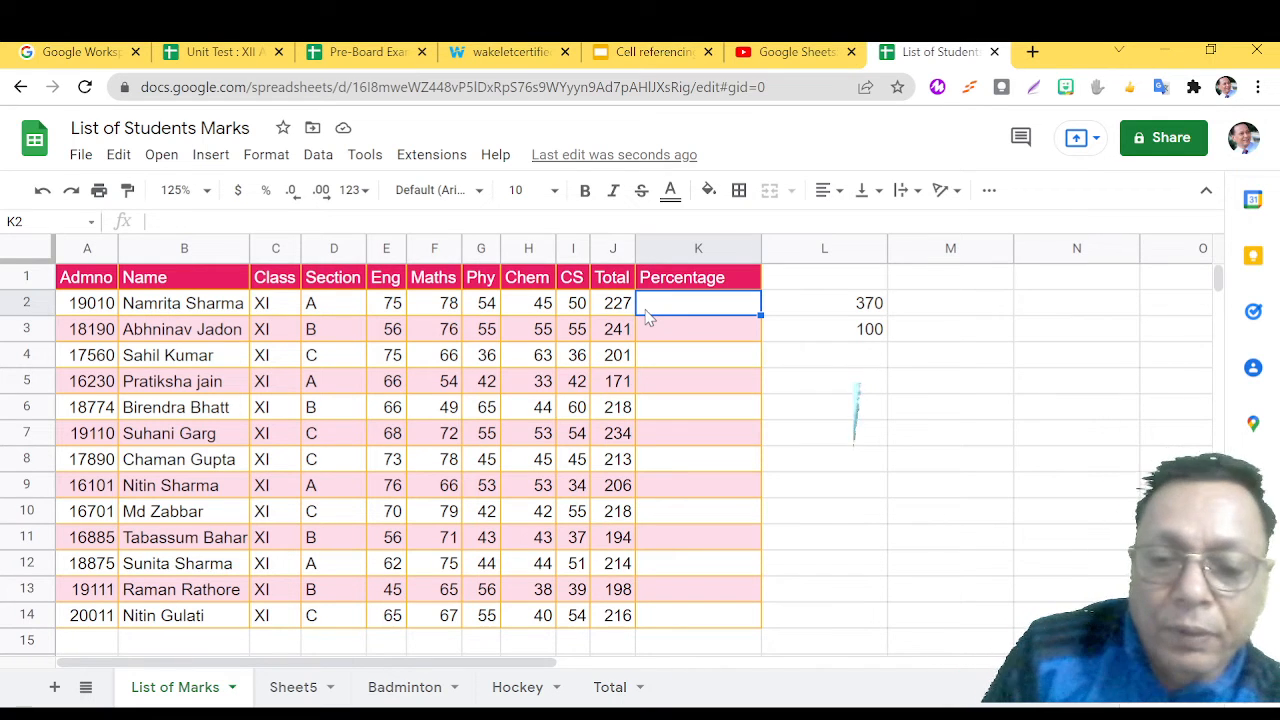
{"action": "type", "text": "="}
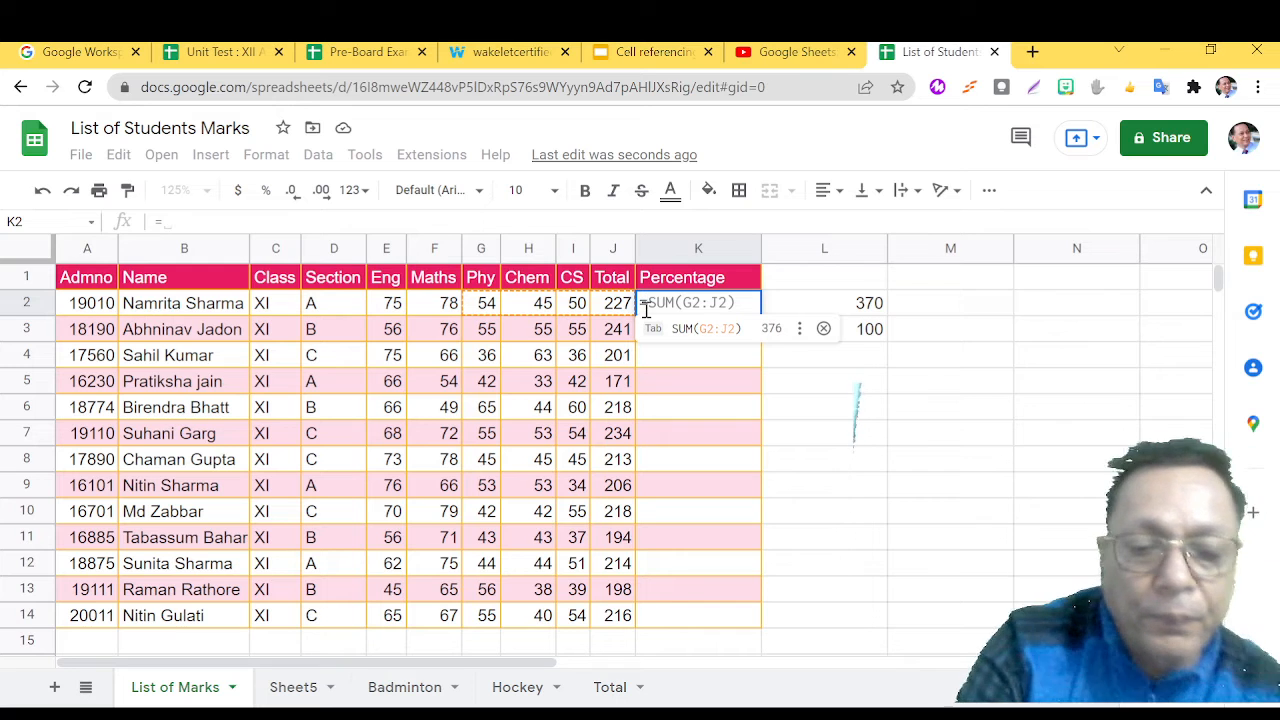
{"action": "type", "text": "j2"}
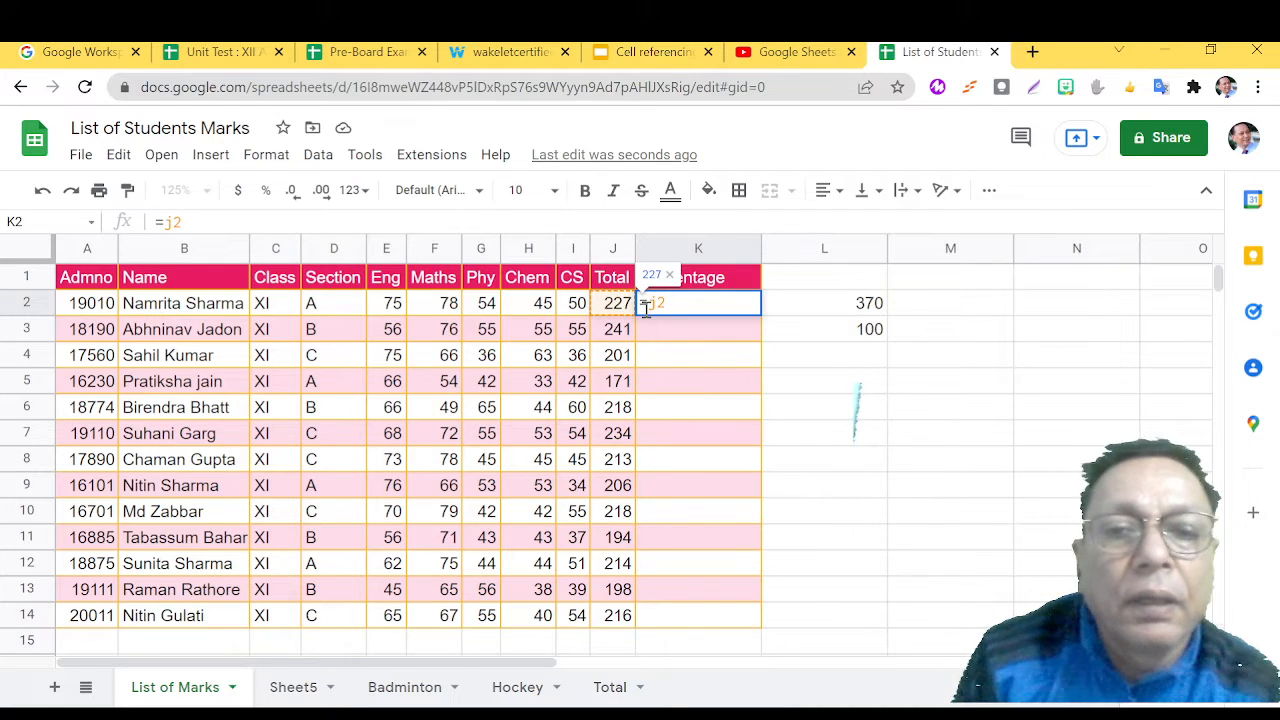
{"action": "type", "text": "*"}
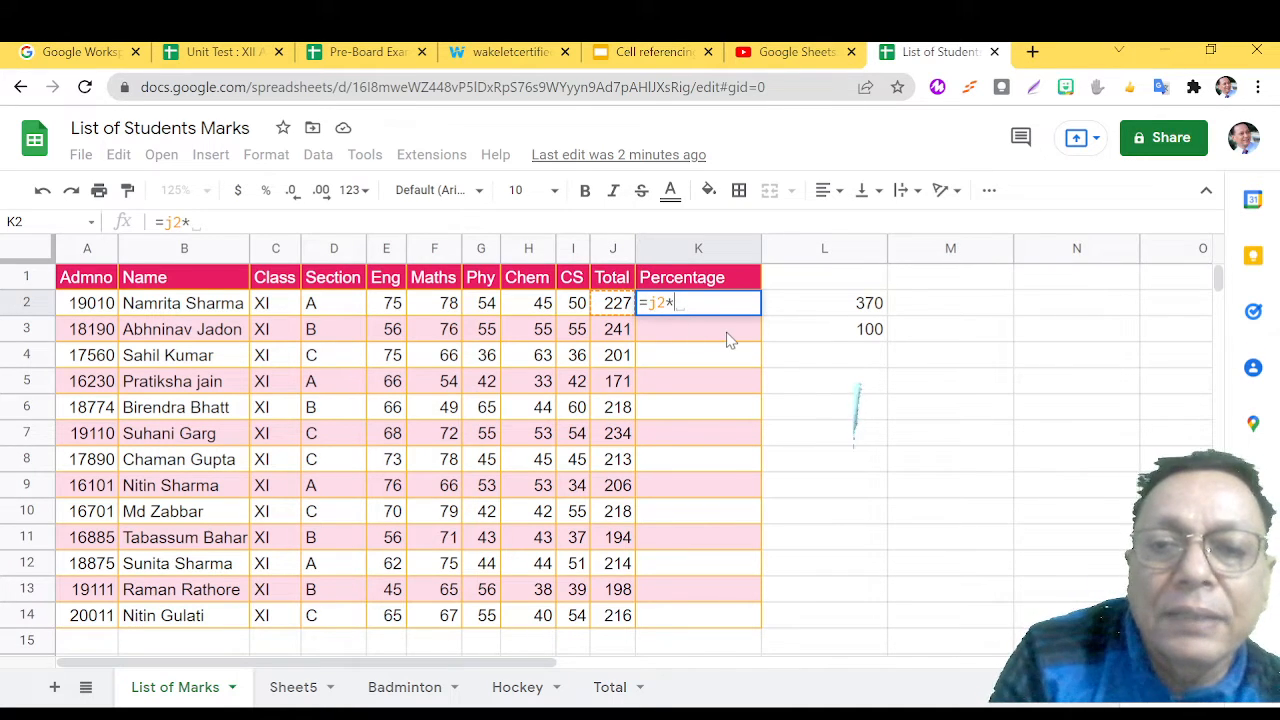
{"action": "left_click", "coordinate": [797, 337]}
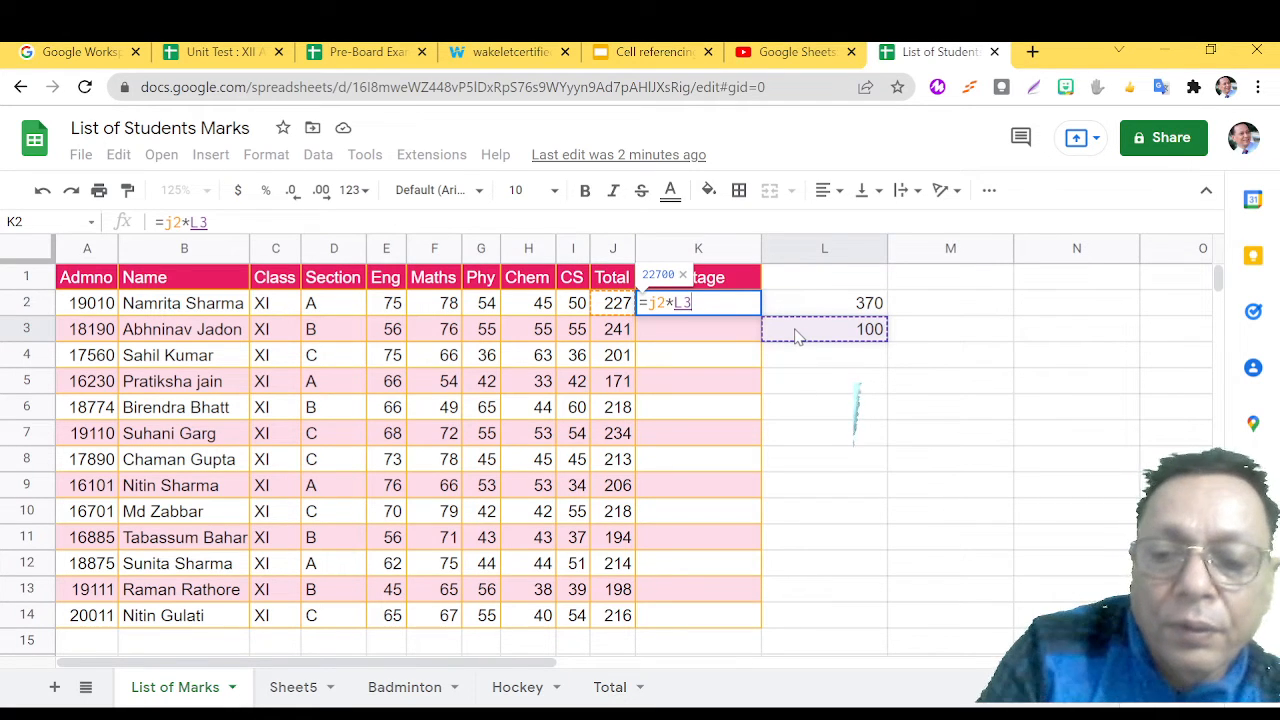
{"action": "key", "text": "BackSpace"}
{"action": "key", "text": "BackSpace"}
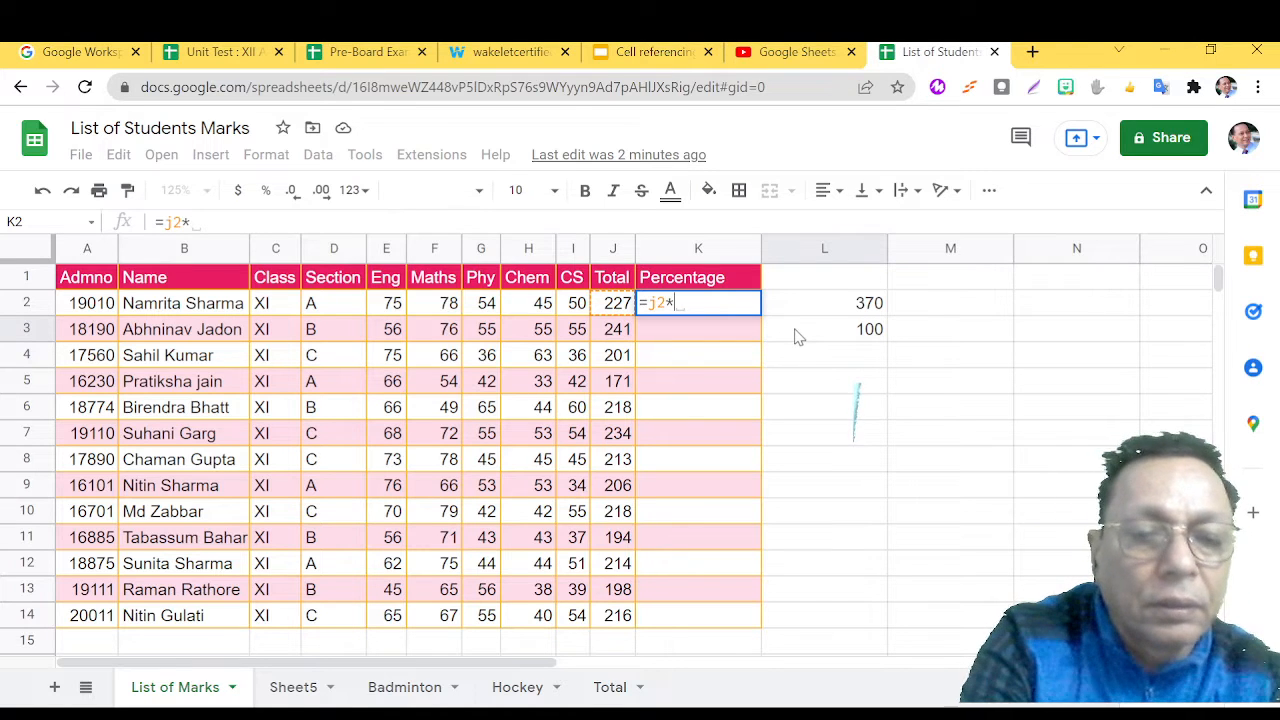
{"action": "type", "text": "$"}
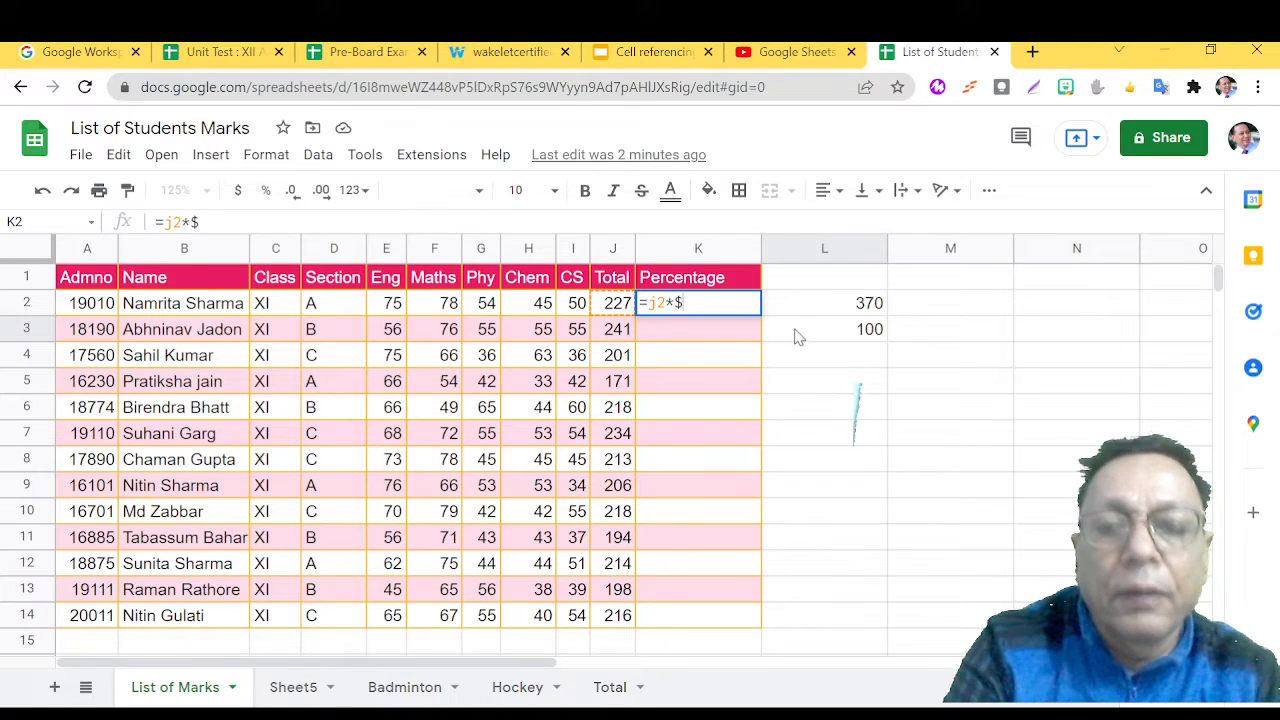
{"action": "type", "text": "l"}
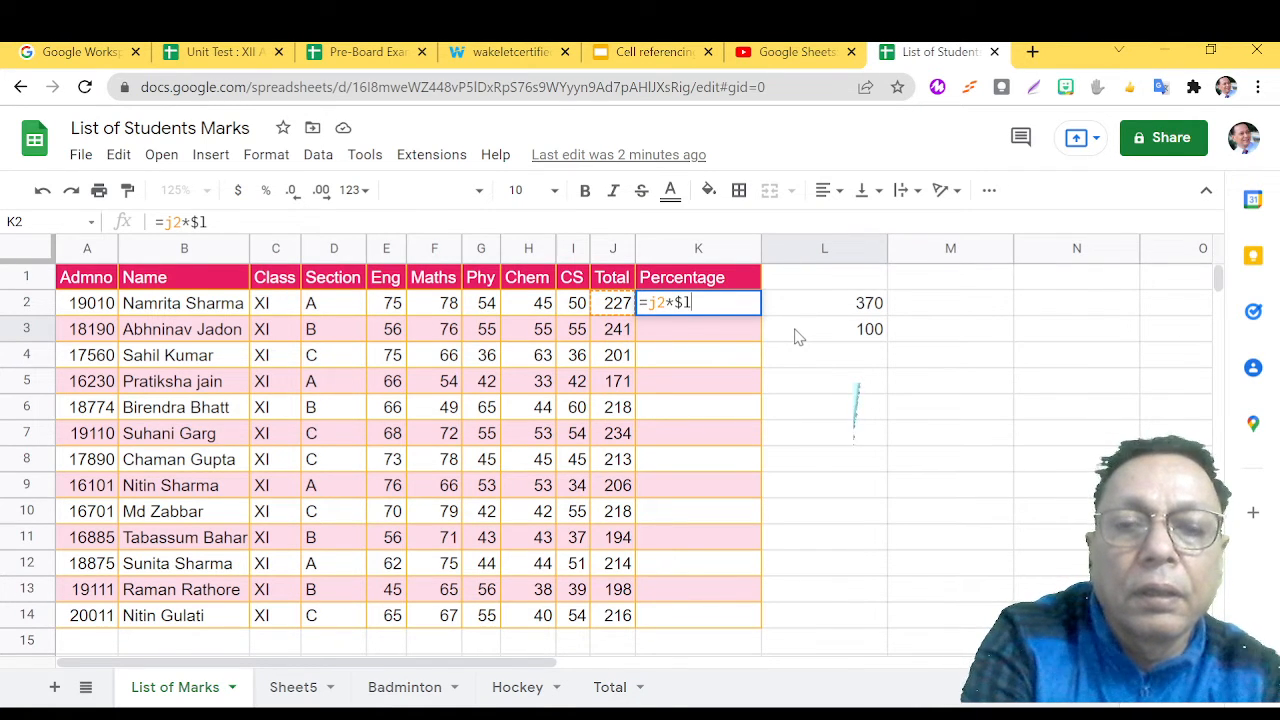
{"action": "type", "text": "$"}
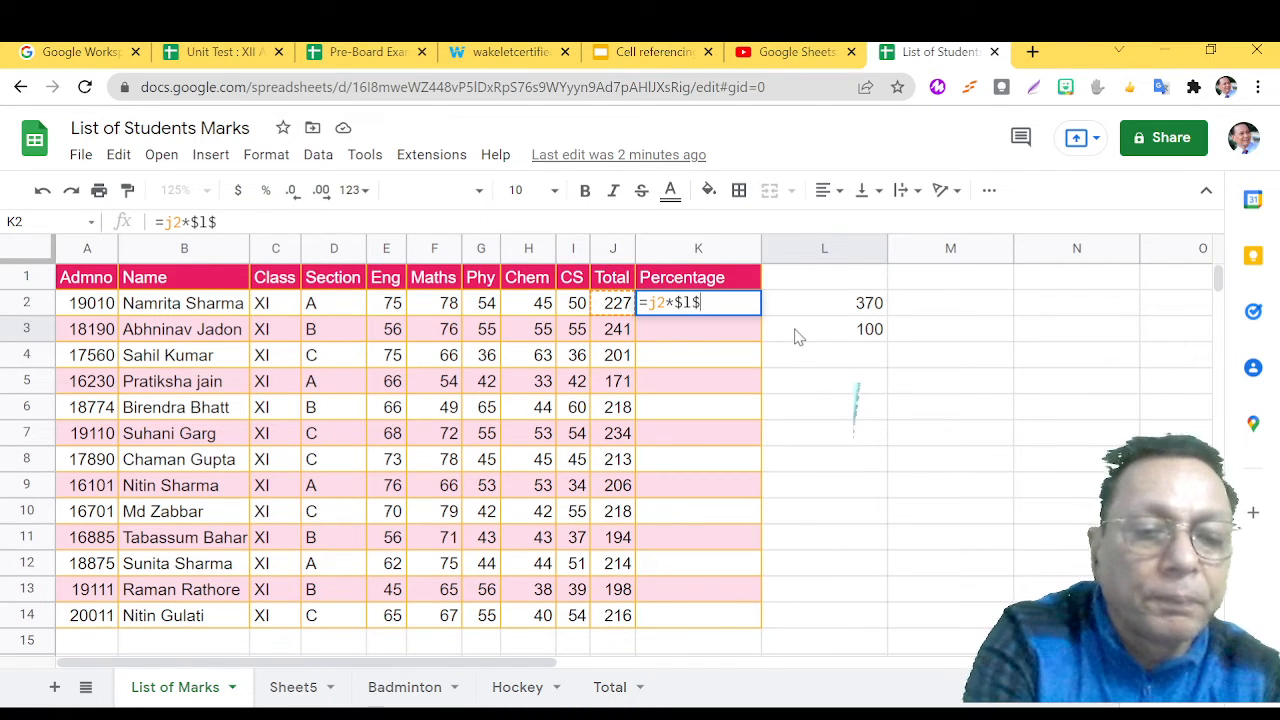
{"action": "type", "text": "3"}
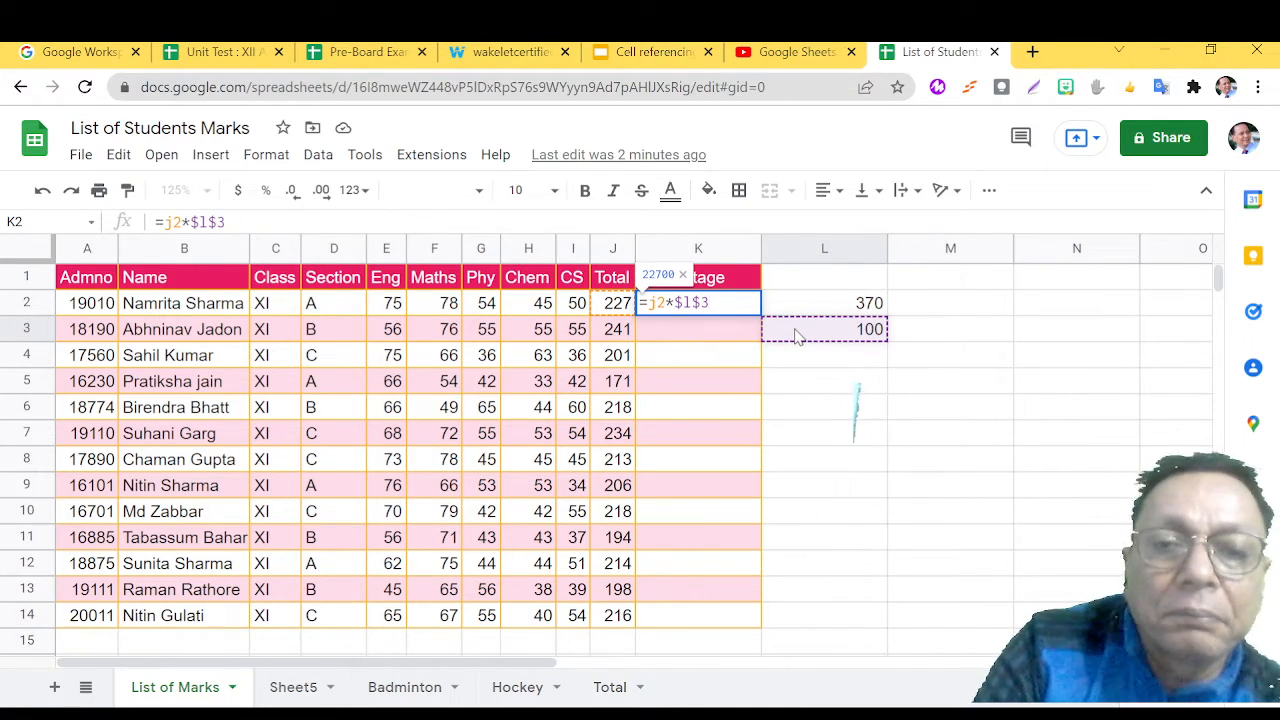
{"action": "type", "text": "/"}
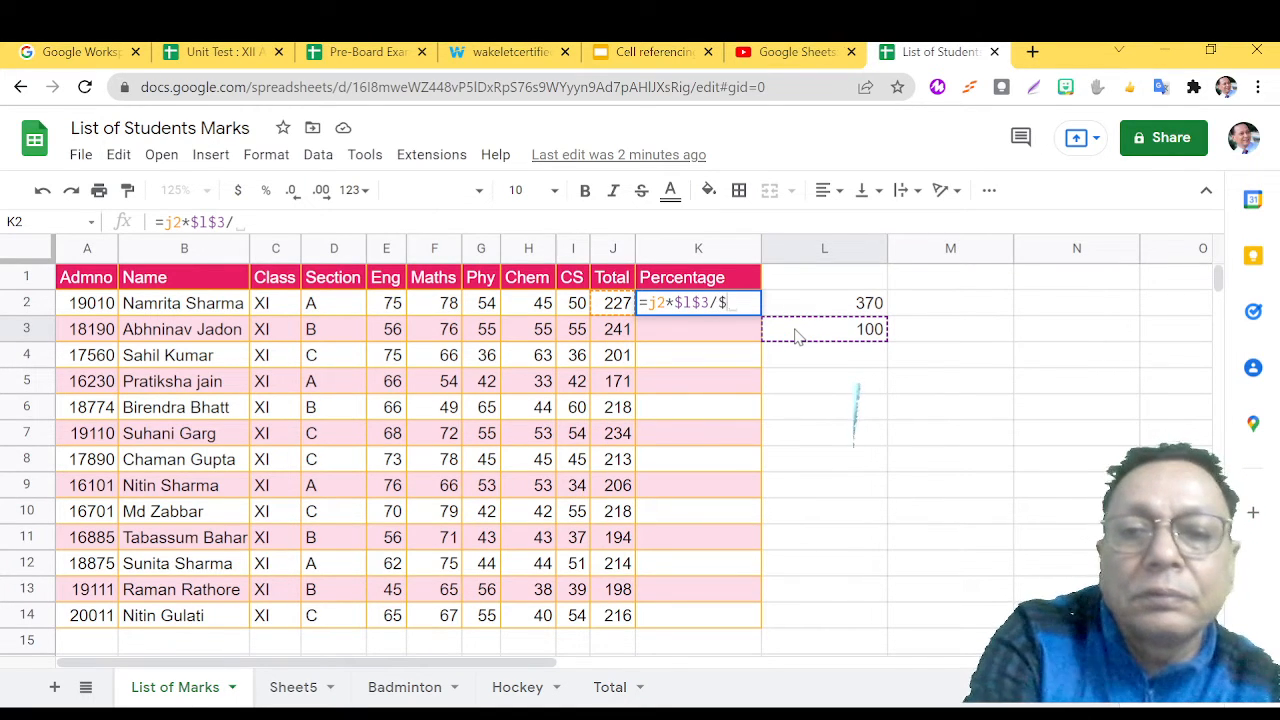
{"action": "type", "text": "$"}
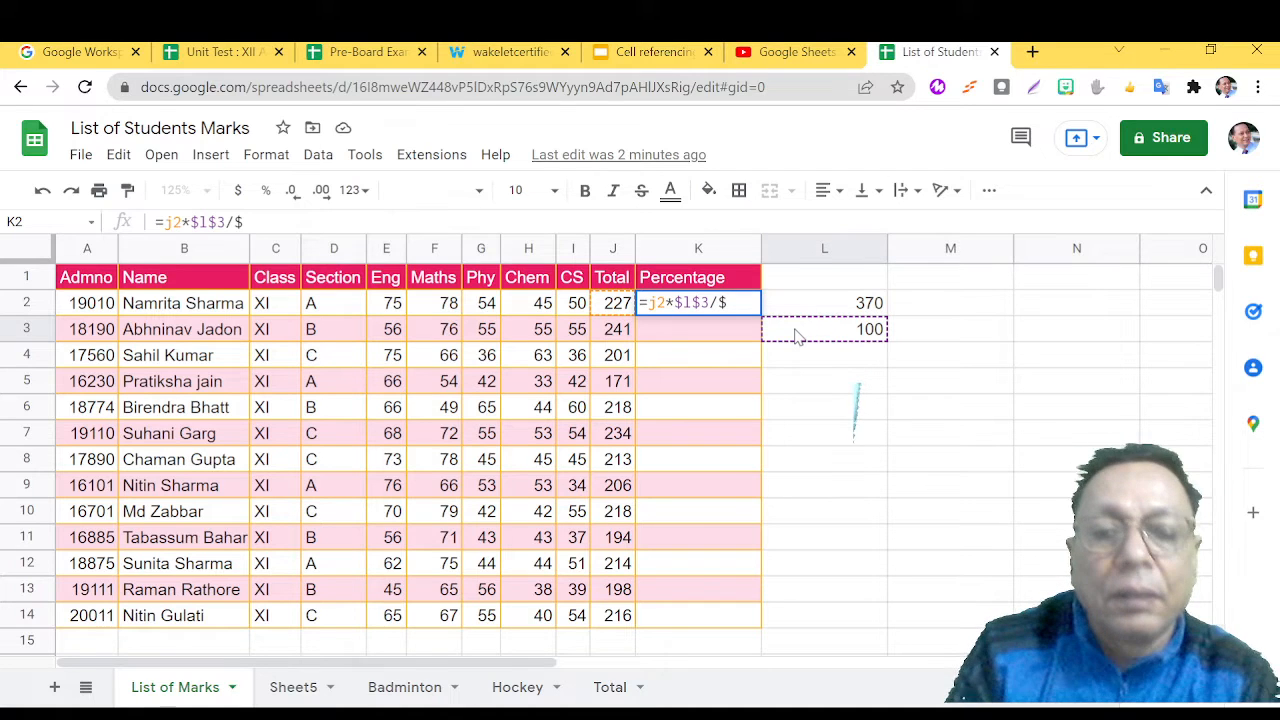
{"action": "type", "text": "L"}
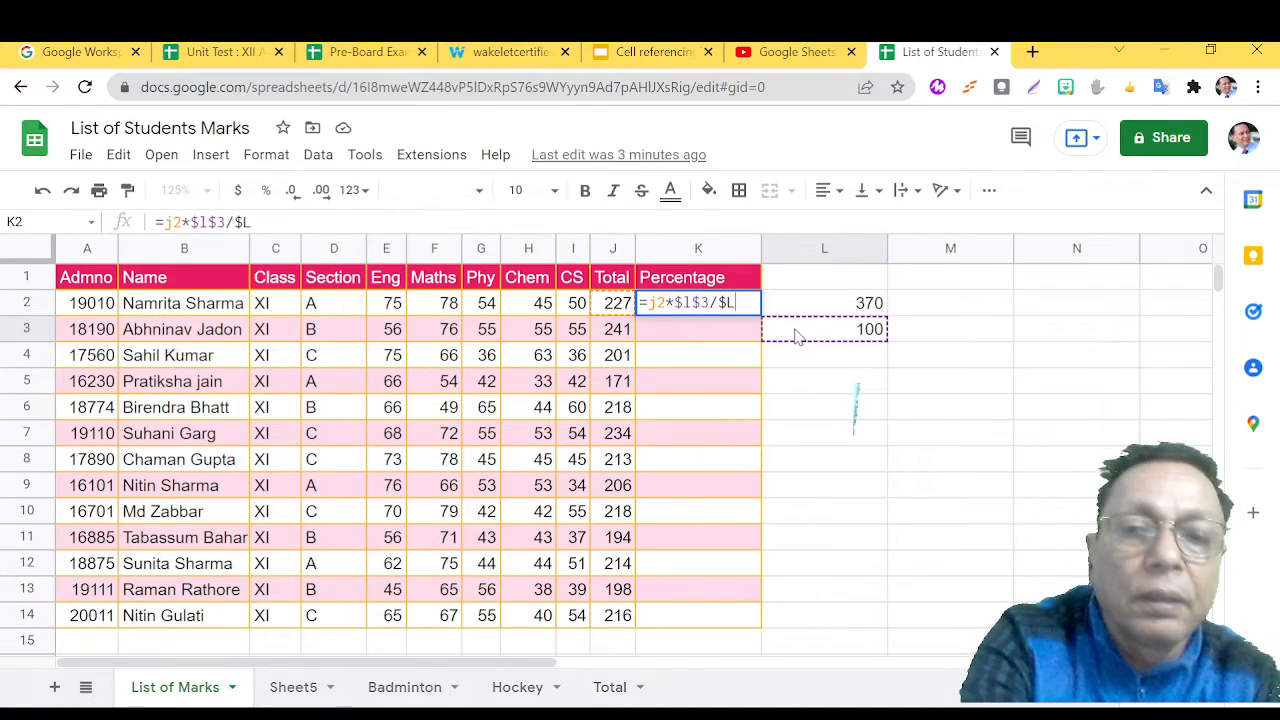
{"action": "type", "text": "$"}
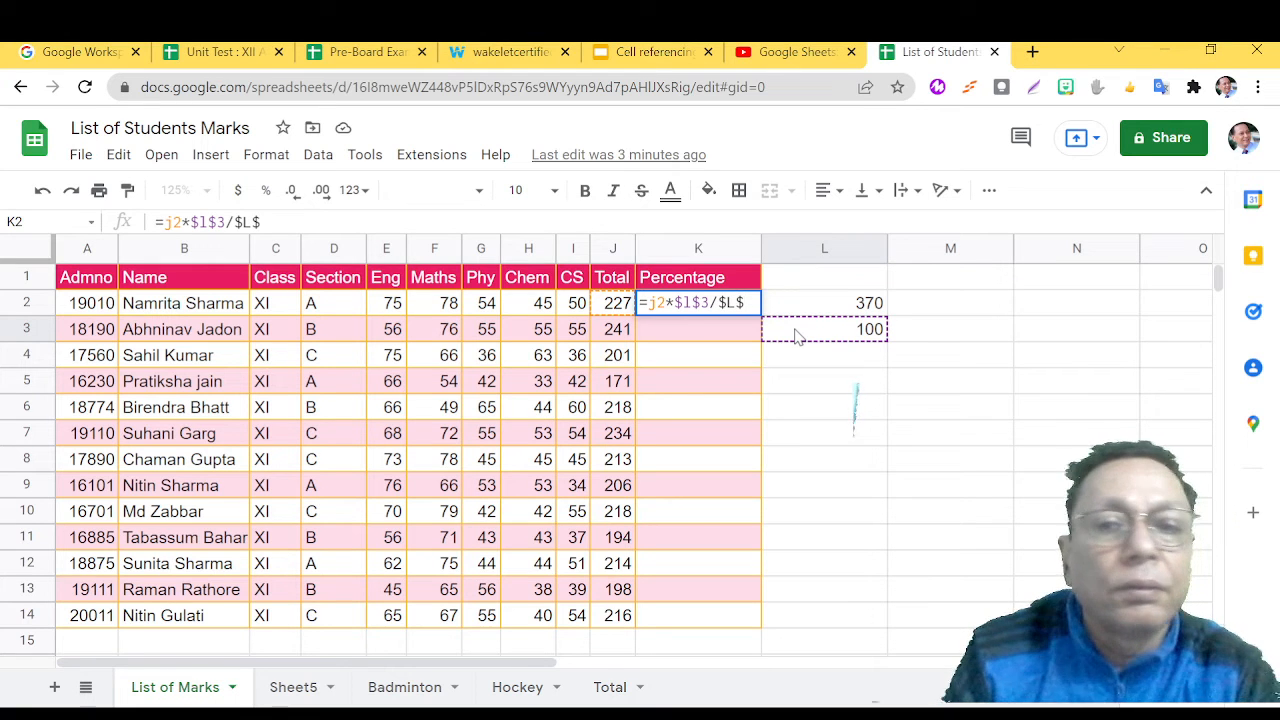
{"action": "type", "text": "2"}
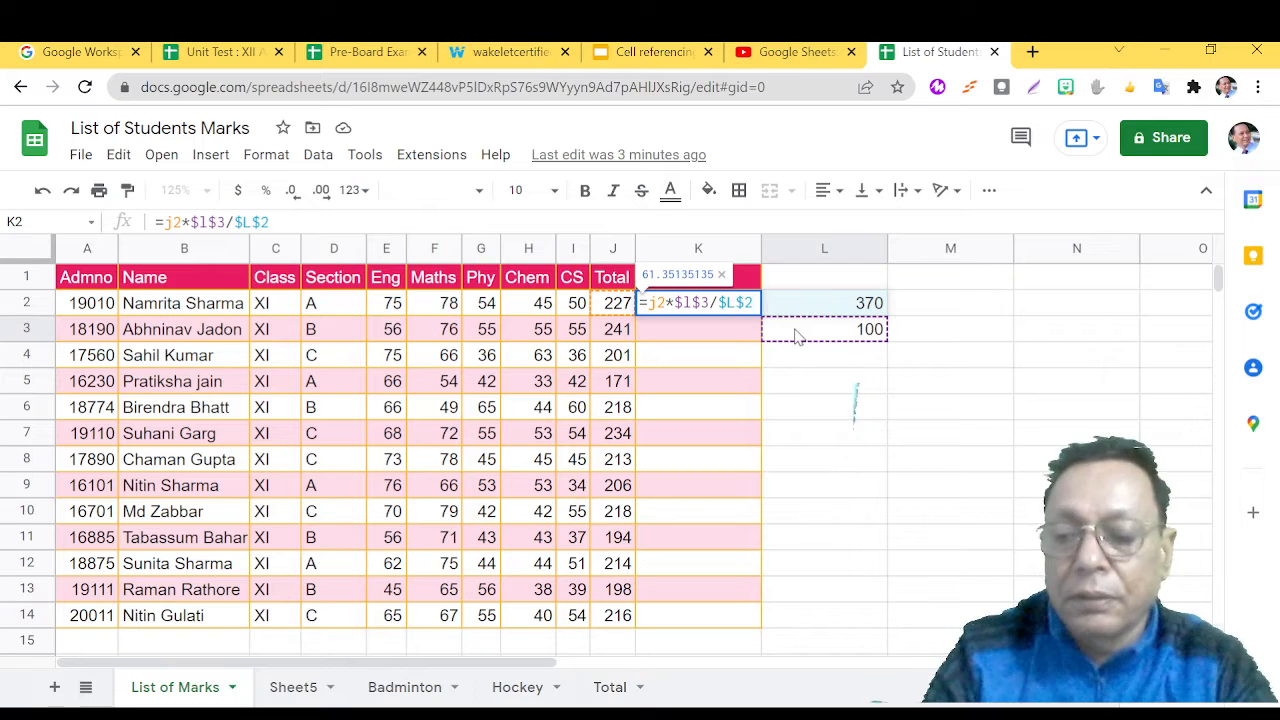
{"action": "key", "text": "Return"}
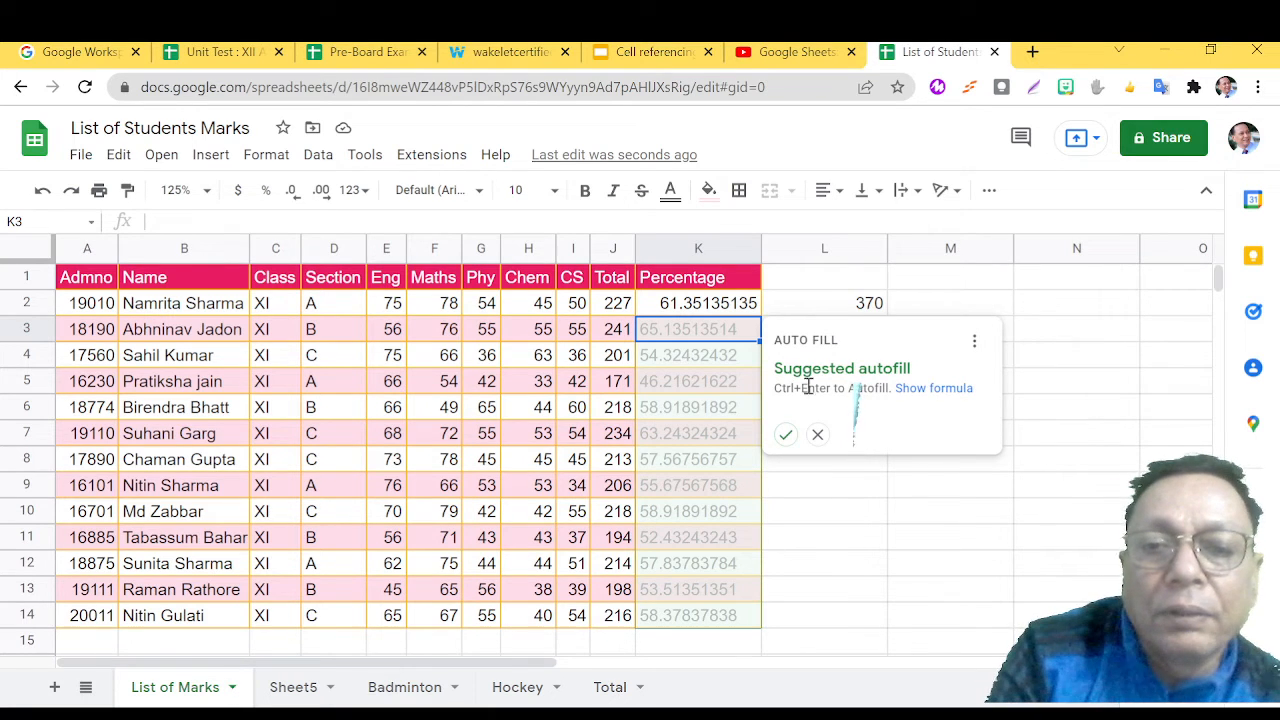
Accept the suggested autofill of the Percentage formula for K3:K14 and compare the formulas in K2, K3 and K4.
{"action": "left_click", "coordinate": [786, 435]}
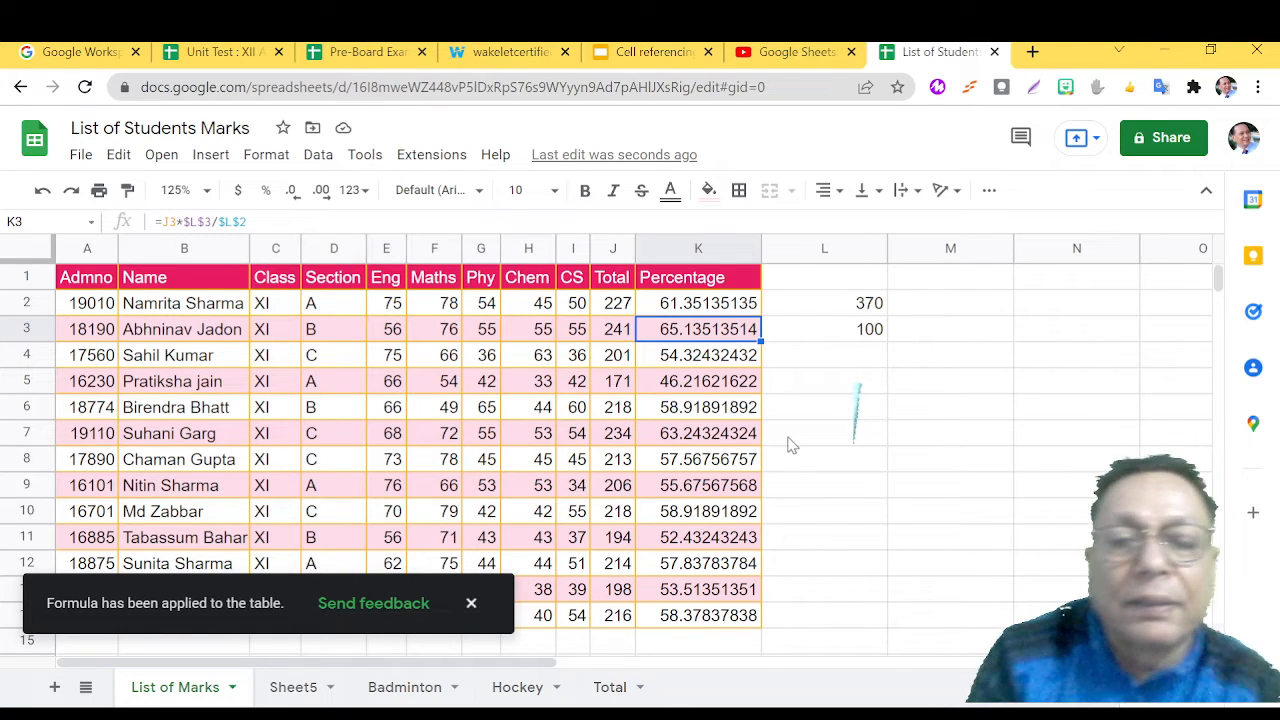
{"action": "left_click", "coordinate": [660, 307]}
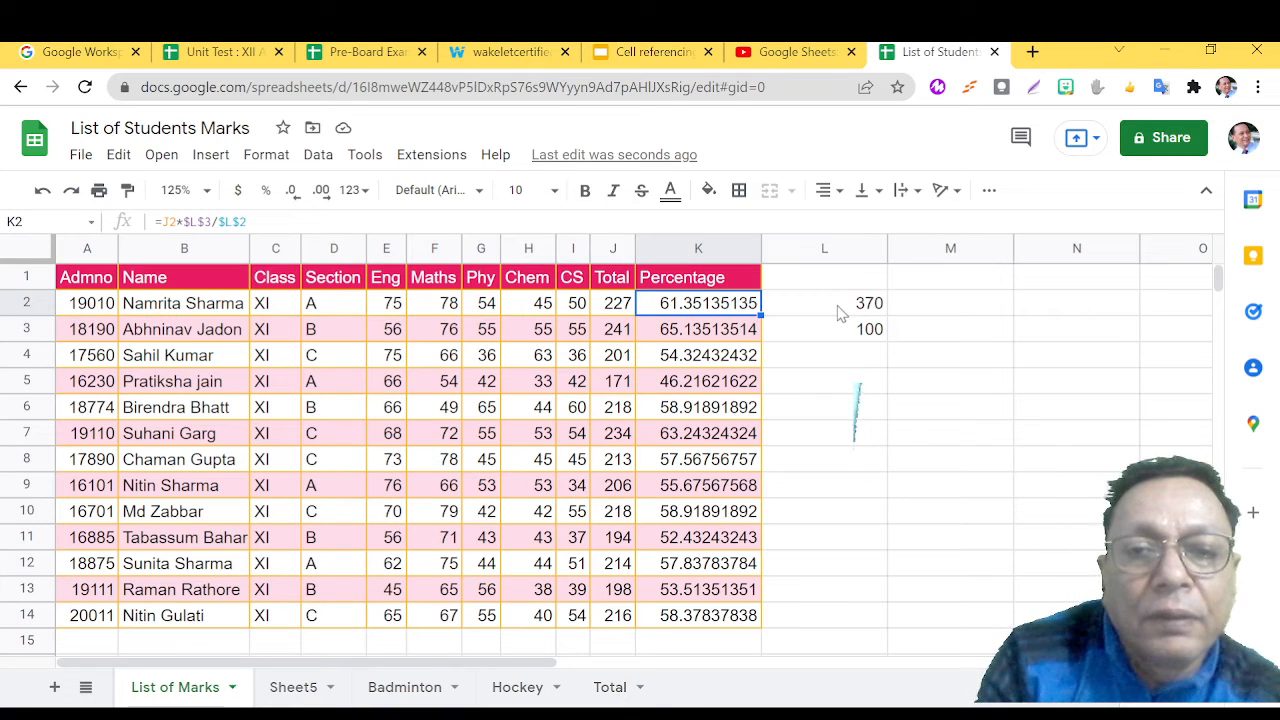
{"action": "left_click", "coordinate": [737, 340]}
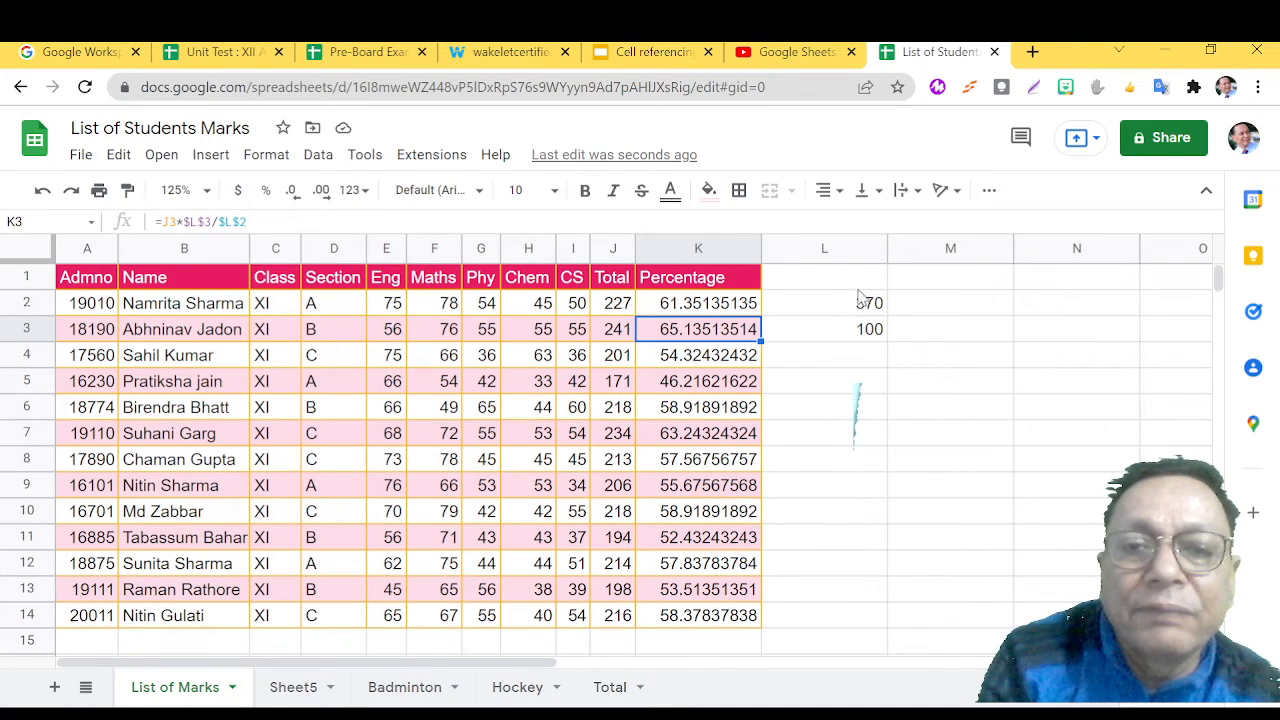
{"action": "left_click", "coordinate": [737, 365]}
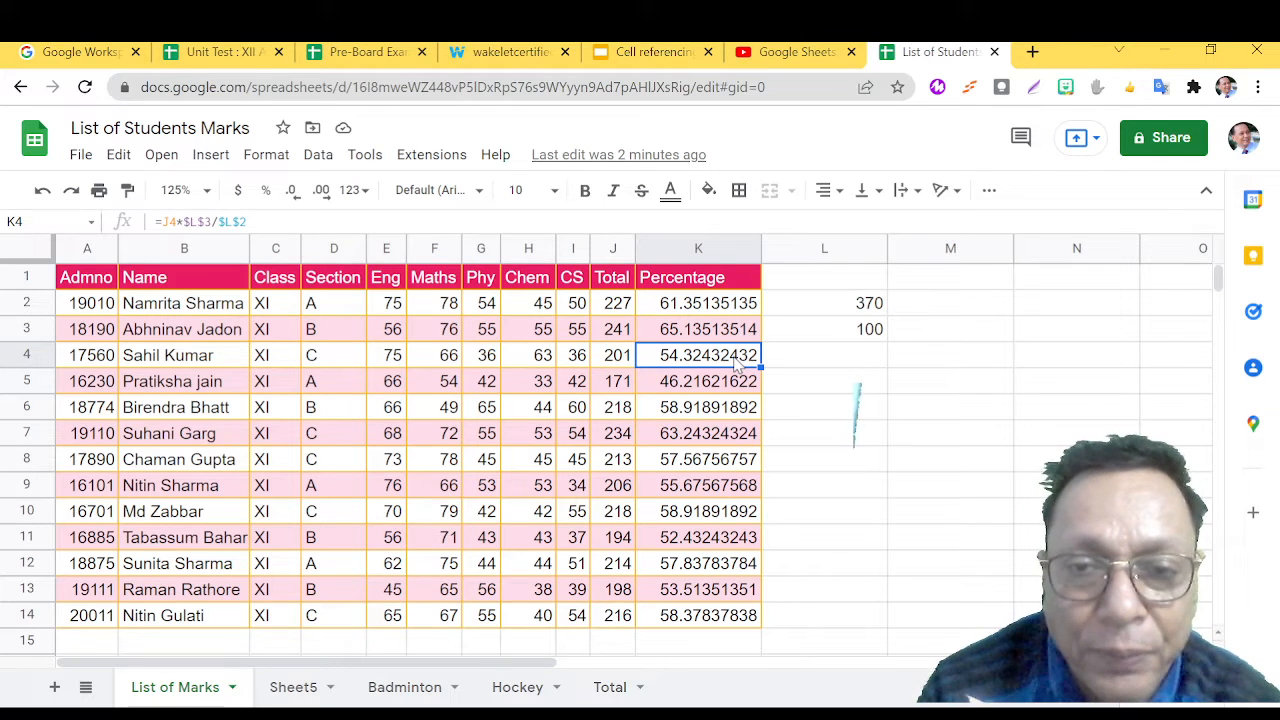
Apply the custom number format 0.00 to the Percentage cells K2:K14.
{"action": "left_click", "coordinate": [713, 312]}
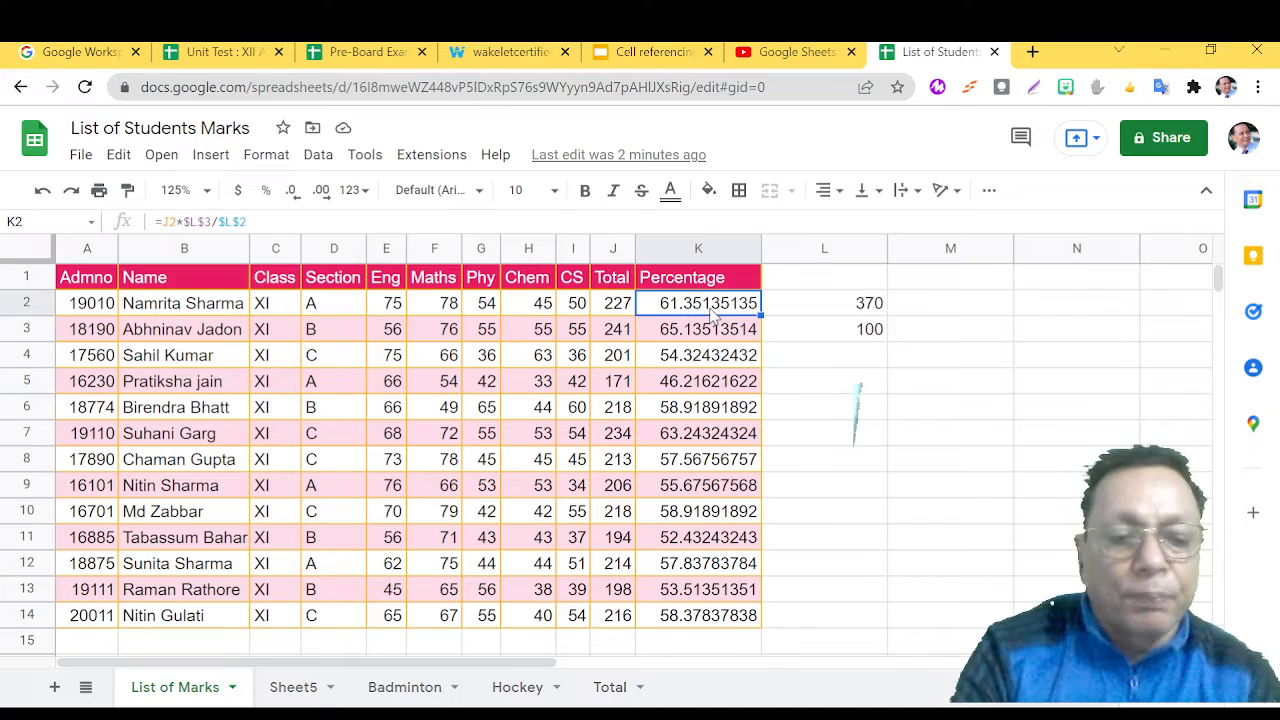
{"action": "key", "text": "shift+Down"}
{"action": "key", "text": "shift+Down"}
{"action": "key", "text": "shift+Down"}
{"action": "key", "text": "shift+Down"}
{"action": "key", "text": "shift+Down"}
{"action": "key", "text": "shift+Down"}
{"action": "key", "text": "shift+Down"}
{"action": "key", "text": "shift+Down"}
{"action": "key", "text": "shift+Down"}
{"action": "key", "text": "shift+Down"}
{"action": "key", "text": "shift+Down"}
{"action": "key", "text": "shift+Down"}
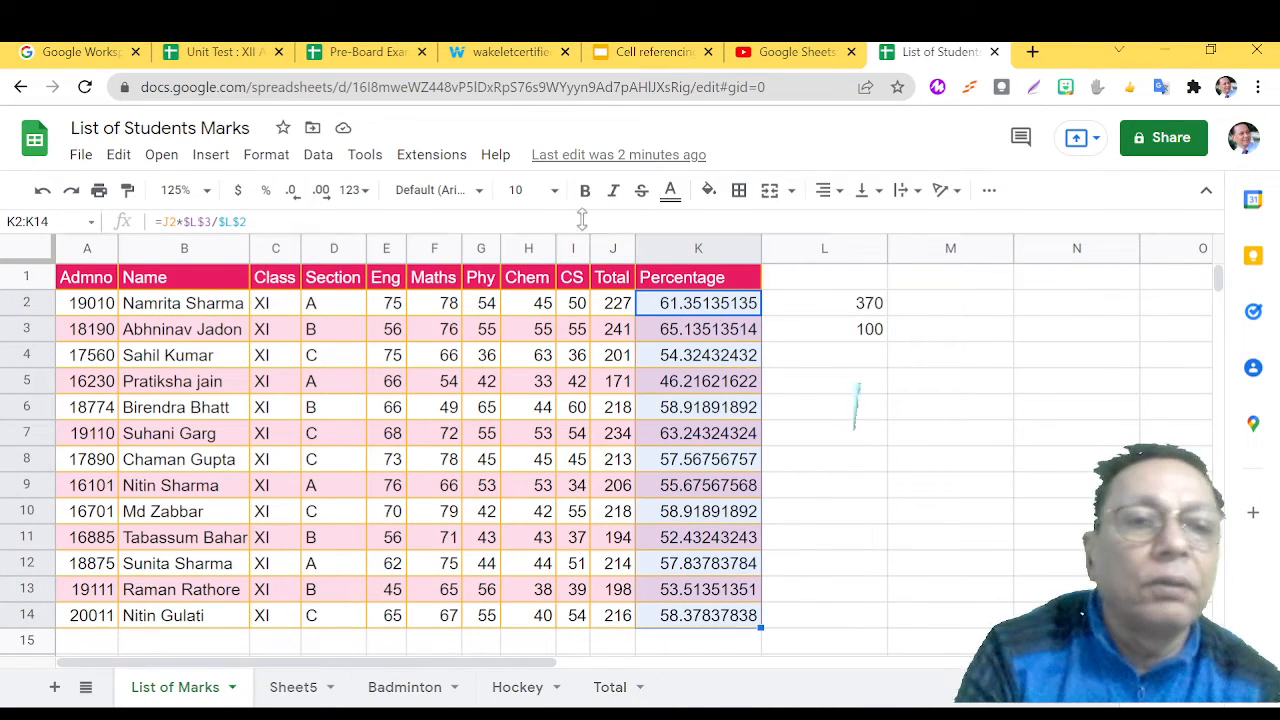
{"action": "left_click", "coordinate": [283, 162]}
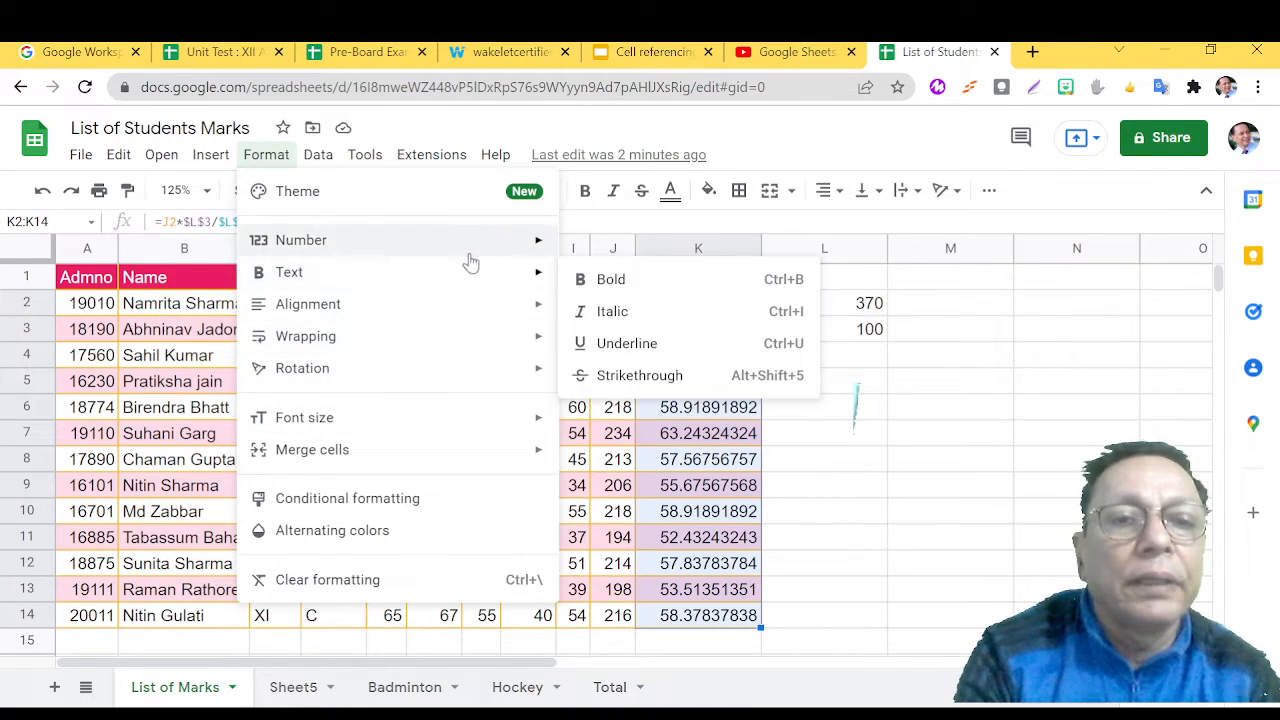
{"action": "mouse_move", "coordinate": [468, 250]}
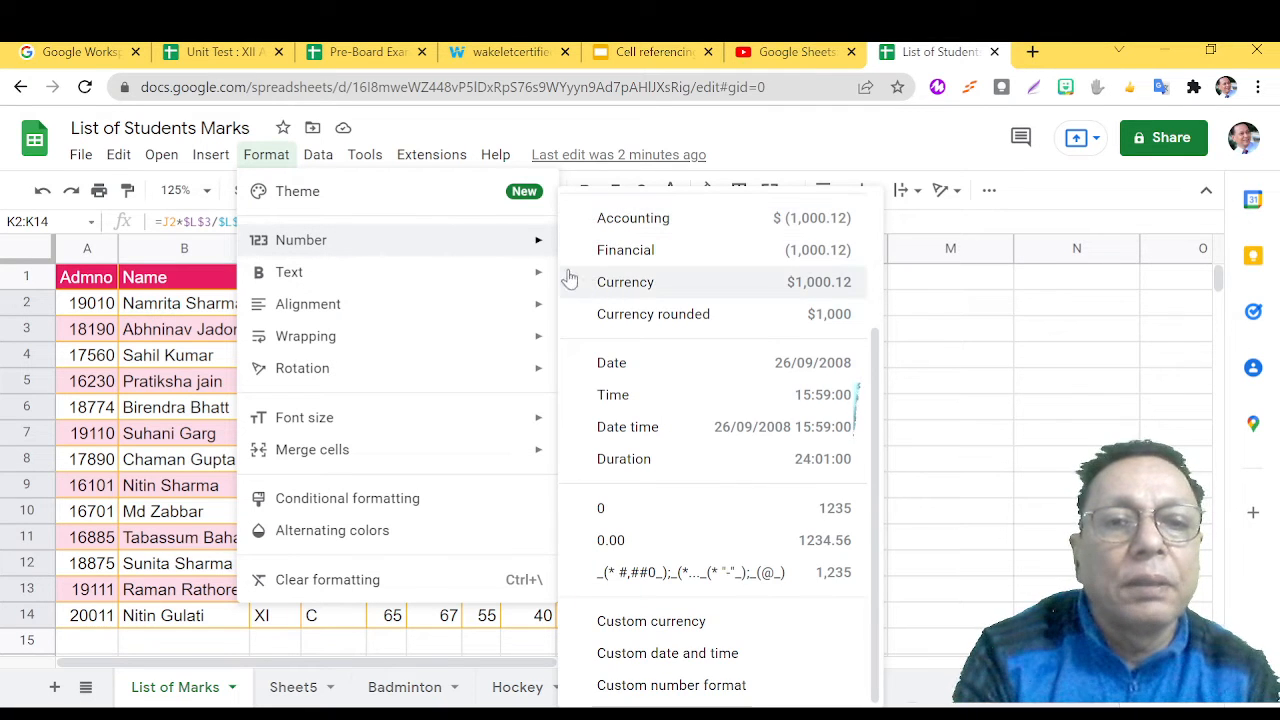
{"action": "left_click", "coordinate": [652, 688]}
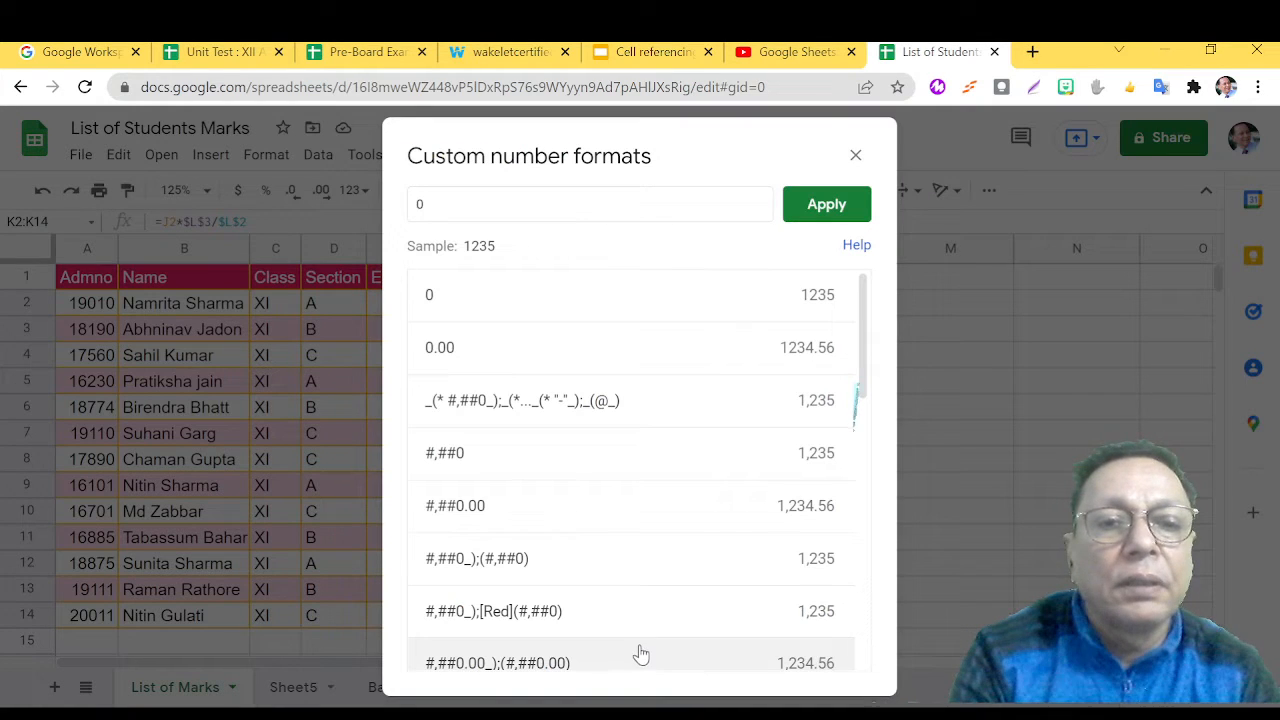
{"action": "left_click", "coordinate": [469, 350]}
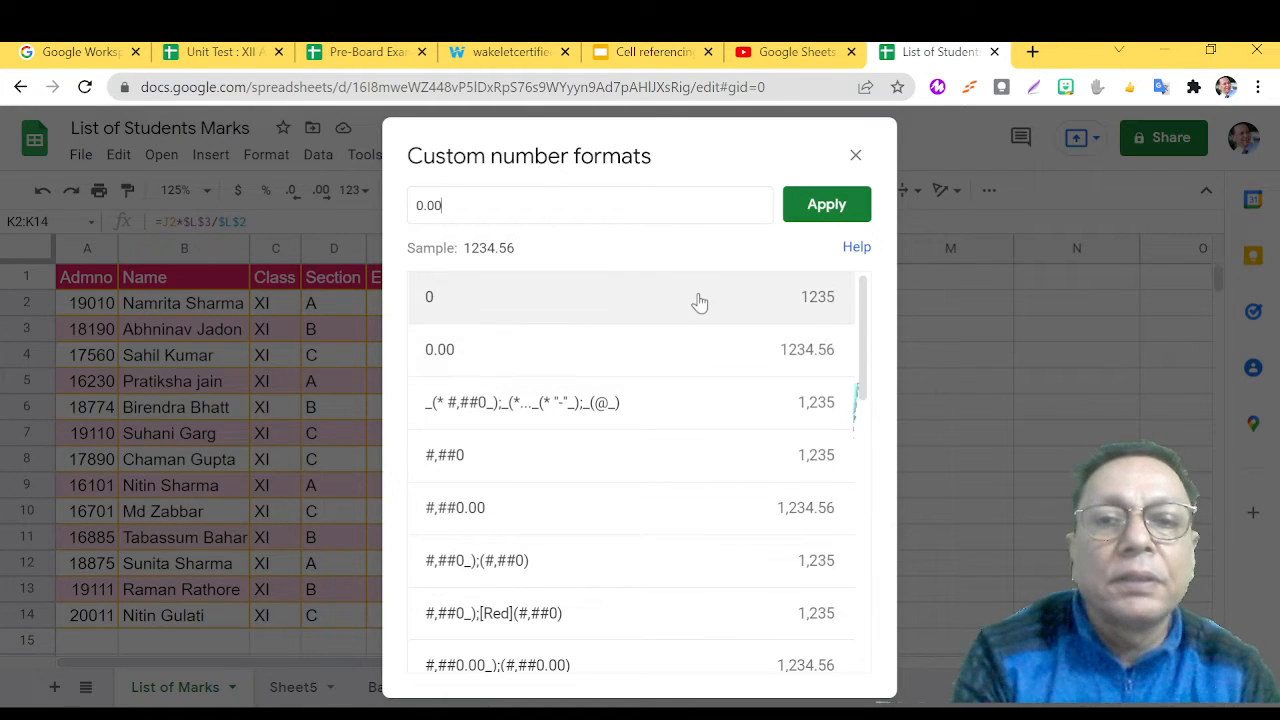
{"action": "left_click", "coordinate": [811, 211]}
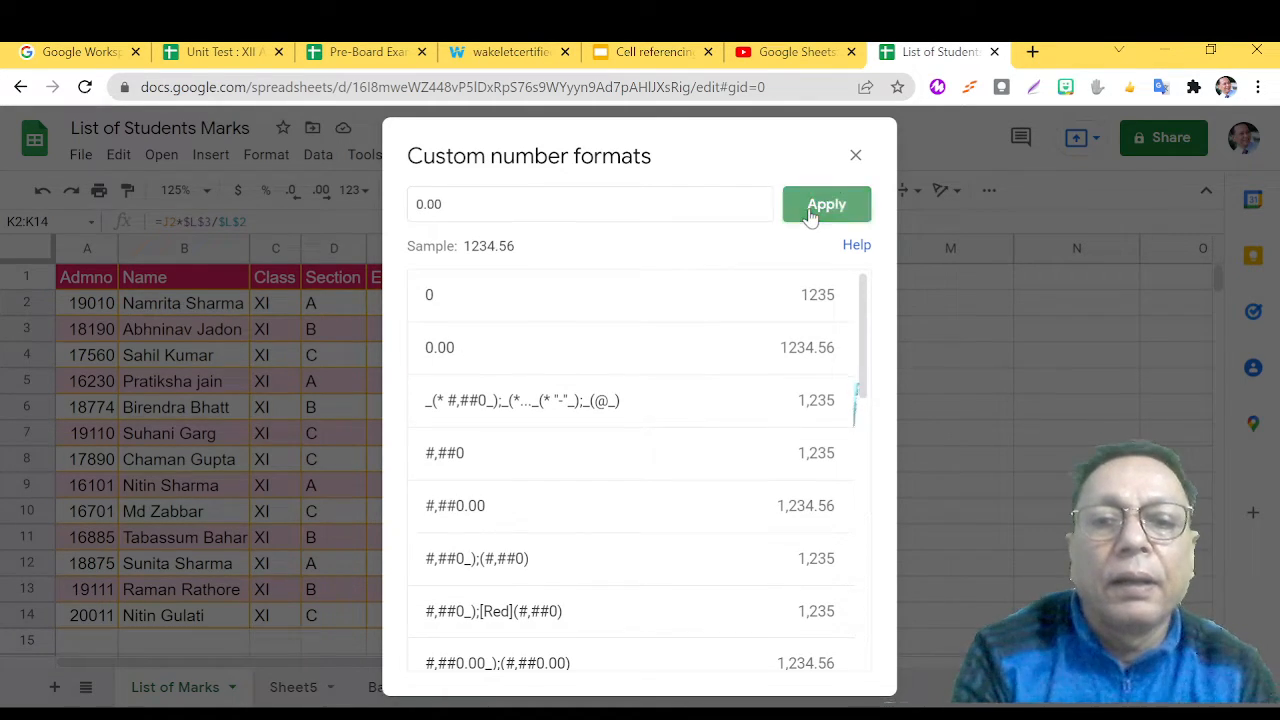